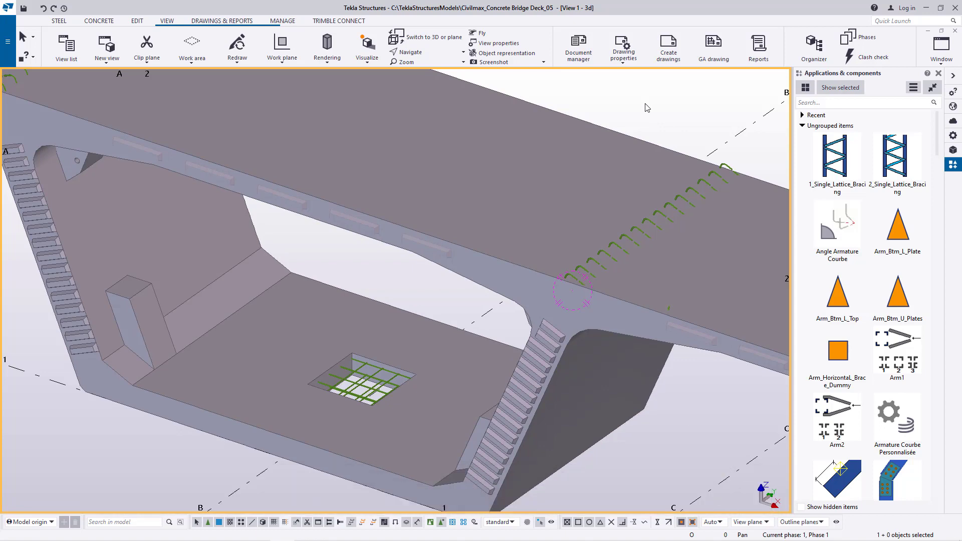
Render the concrete parts transparent and inspect the reinforcement inside the bridge deck's top slab
{"action": "key", "text": "ctrl+2"}
{"action": "left_click", "coordinate": [463, 52]}
{"action": "left_click", "coordinate": [415, 66]}
{"action": "middle_click_drag", "start_coordinate": [571, 290], "coordinate": [459, 200], "text": "ctrl"}
{"action": "scroll", "coordinate": [459, 200], "scroll_direction": "down", "scroll_amount": 10}
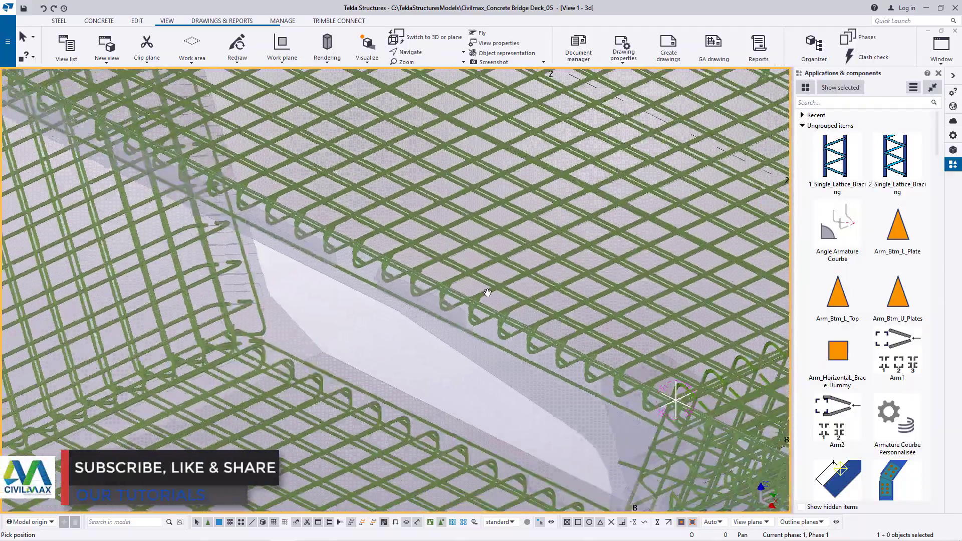
{"action": "scroll", "coordinate": [328, 134], "scroll_direction": "up", "scroll_amount": 5}
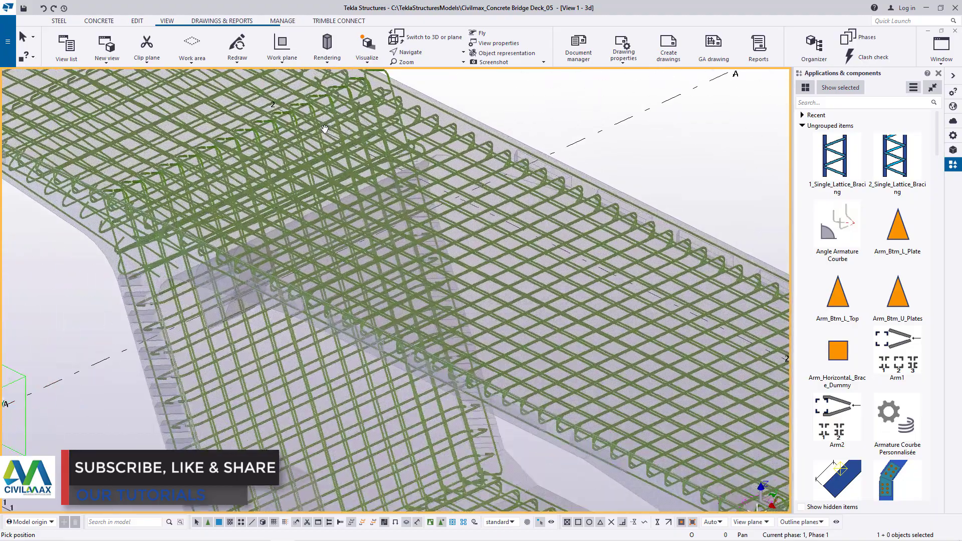
{"action": "scroll", "coordinate": [371, 265], "scroll_direction": "up", "scroll_amount": 3}
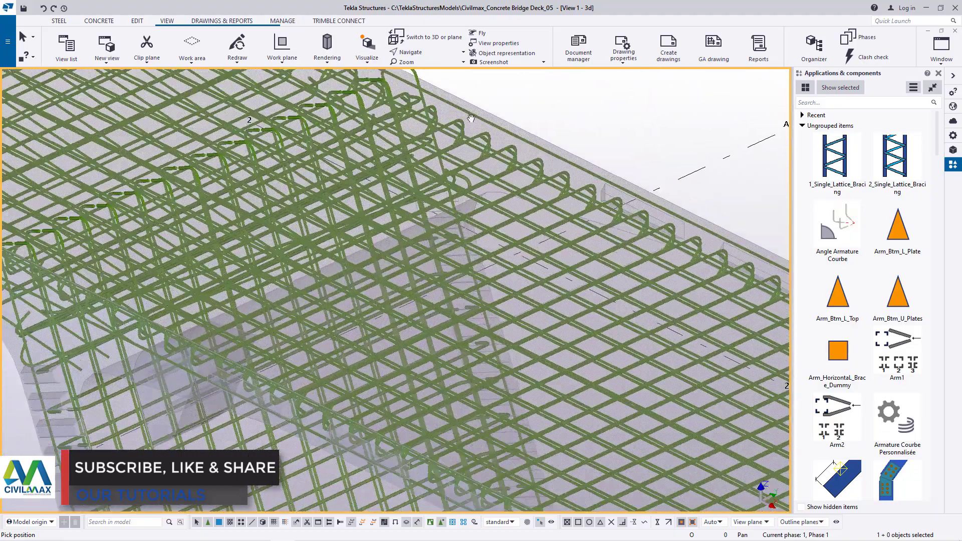
{"action": "left_click", "coordinate": [463, 62]}
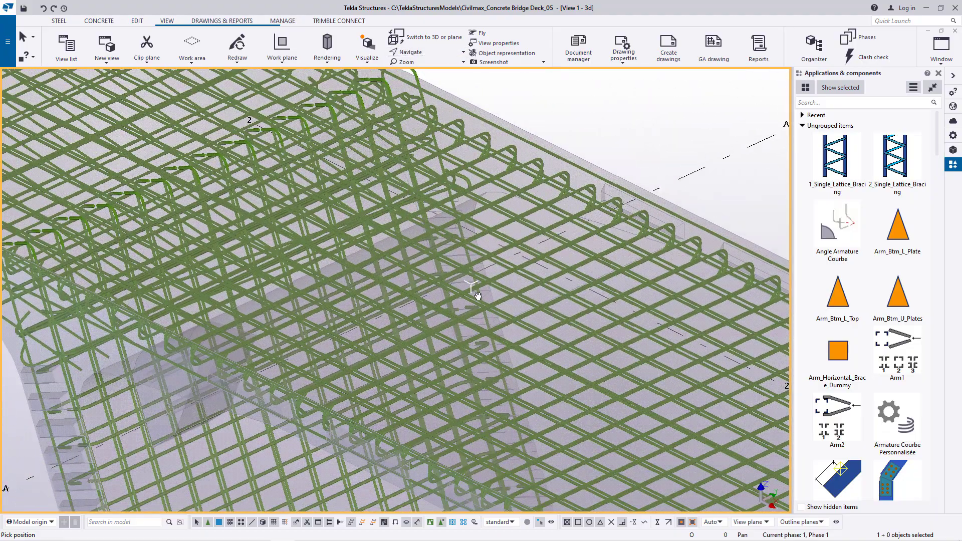
{"action": "scroll", "coordinate": [494, 285], "scroll_direction": "down", "scroll_amount": 4}
{"action": "right_click", "coordinate": [529, 179]}
{"action": "left_click", "coordinate": [549, 182]}
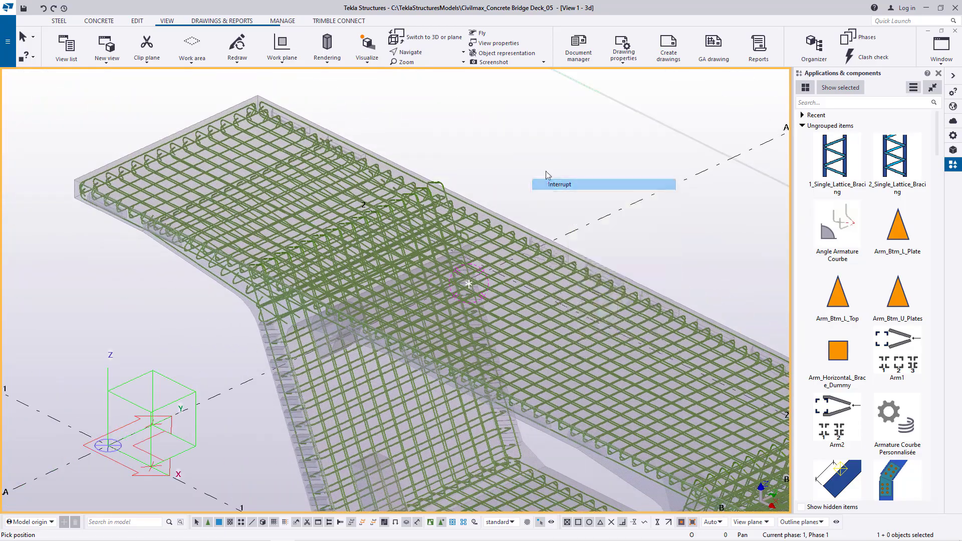
Examine the reinforcement at the joint between the deck's top slab and its inclined web
{"action": "left_click", "coordinate": [430, 53]}
{"action": "left_click", "coordinate": [408, 108]}
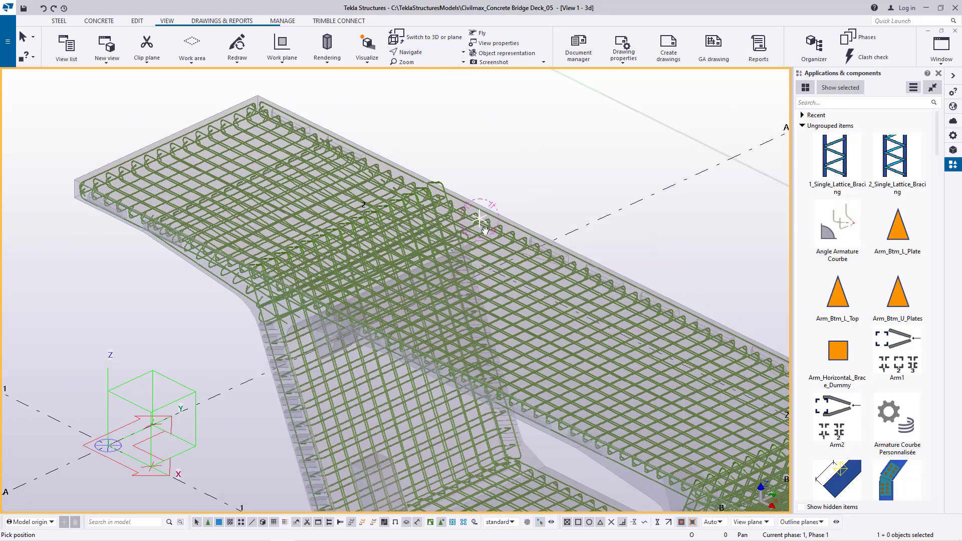
{"action": "middle_click_drag", "start_coordinate": [492, 221], "coordinate": [484, 288], "text": "ctrl"}
{"action": "scroll", "coordinate": [485, 288], "scroll_direction": "up", "scroll_amount": 5}
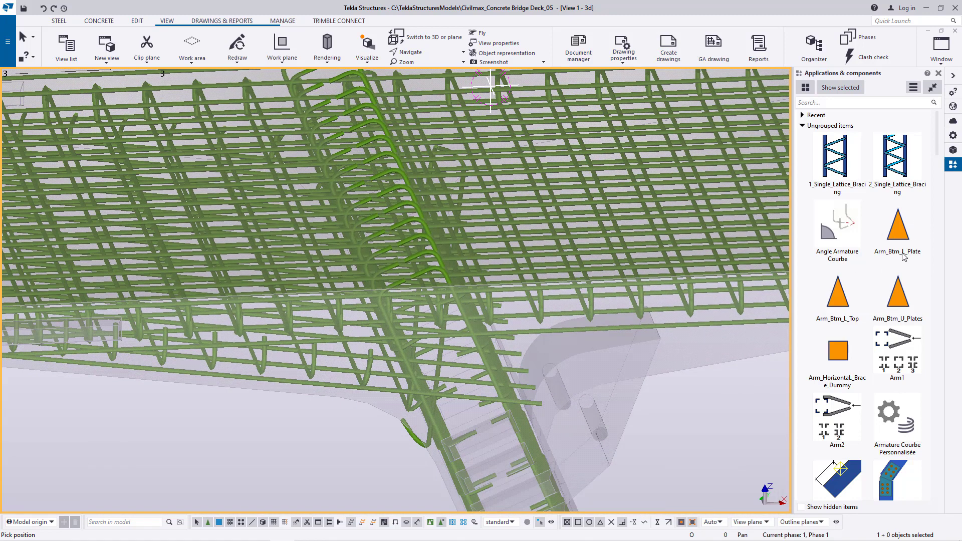
{"action": "left_click", "coordinate": [463, 62]}
{"action": "right_click", "coordinate": [400, 159]}
{"action": "left_click", "coordinate": [416, 167]}
Inspect the web and slab reinforcement of the front deck segment from several sides and at close range
{"action": "left_click", "coordinate": [463, 51]}
{"action": "left_click", "coordinate": [415, 70]}
{"action": "scroll", "coordinate": [422, 426], "scroll_direction": "down", "scroll_amount": 5}
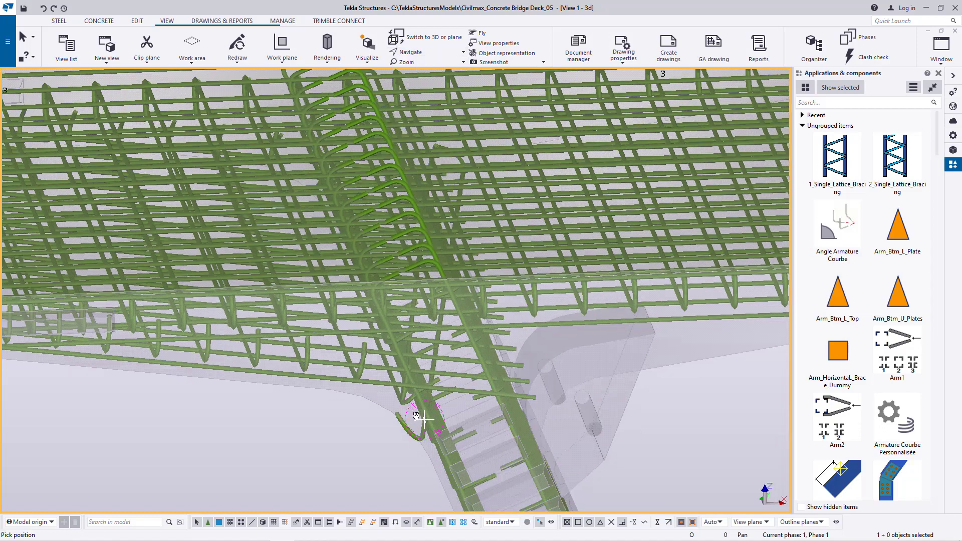
{"action": "middle_click_drag", "start_coordinate": [423, 381], "coordinate": [371, 366]}
{"action": "scroll", "coordinate": [453, 409], "scroll_direction": "down", "scroll_amount": 3}
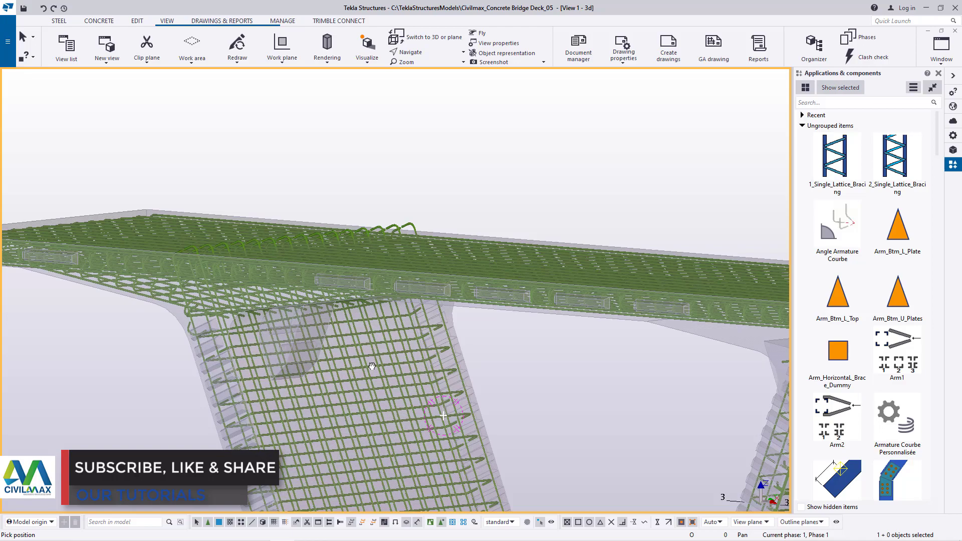
{"action": "middle_click_drag", "start_coordinate": [392, 366], "coordinate": [475, 337], "text": "ctrl"}
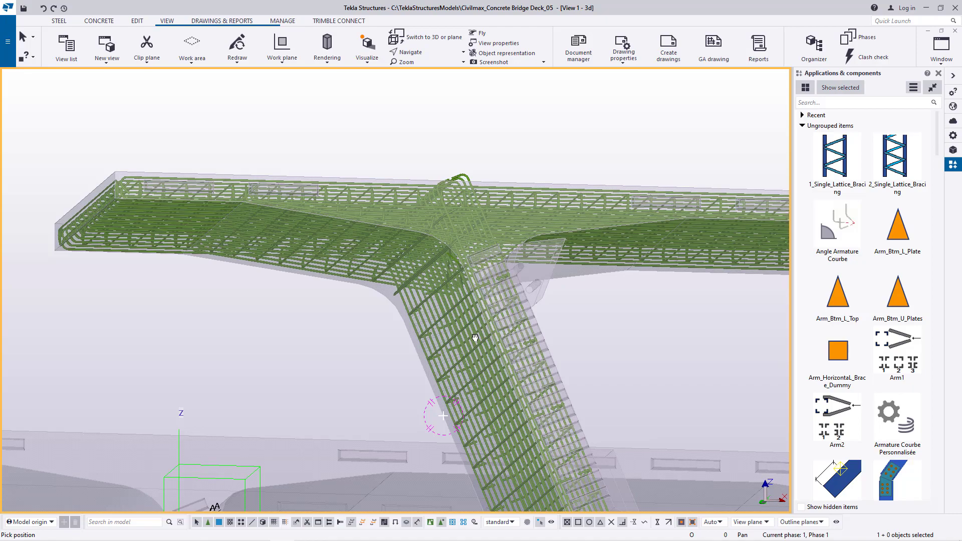
{"action": "middle_click_drag", "start_coordinate": [475, 337], "coordinate": [402, 352], "text": "ctrl"}
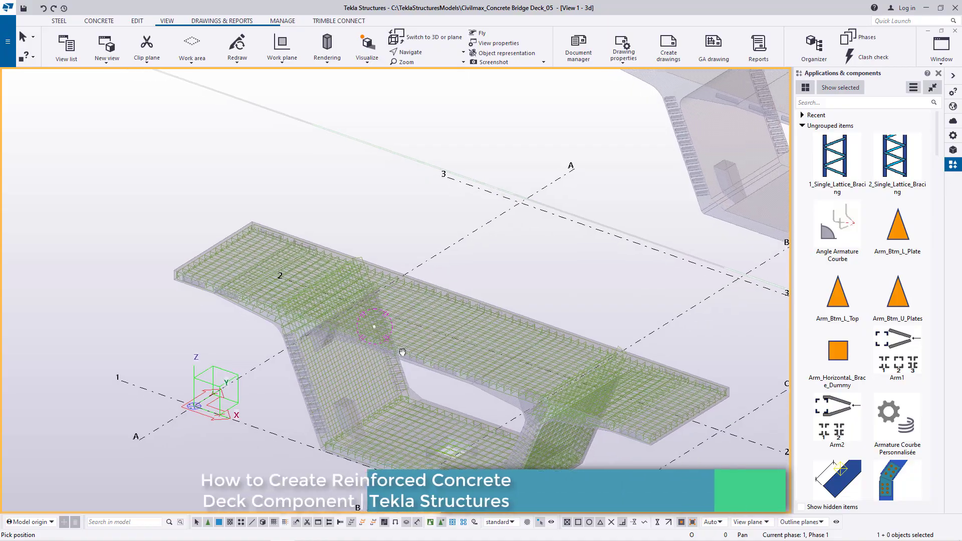
{"action": "scroll", "coordinate": [402, 353], "scroll_direction": "up", "scroll_amount": 3}
{"action": "right_click", "coordinate": [534, 191]}
{"action": "left_click", "coordinate": [545, 194]}
{"action": "scroll", "coordinate": [536, 299], "scroll_direction": "up", "scroll_amount": 8}
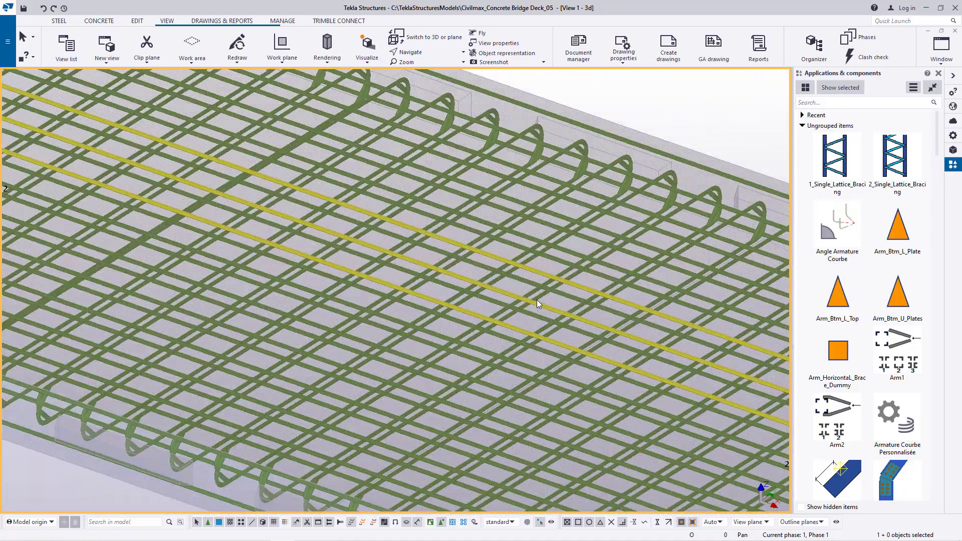
{"action": "scroll", "coordinate": [536, 299], "scroll_direction": "down", "scroll_amount": 10}
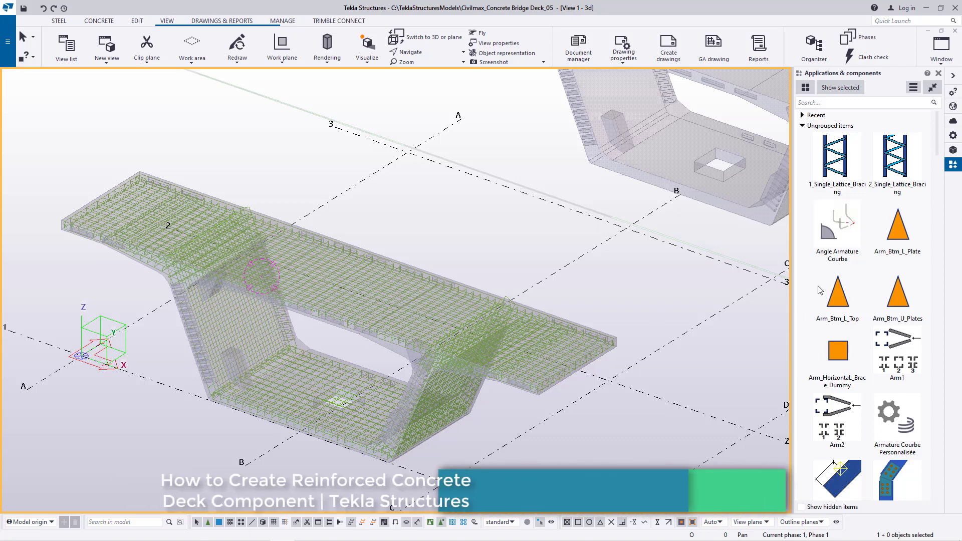
Create a new group named Component in the applications and components catalog
{"action": "right_click", "coordinate": [808, 203]}
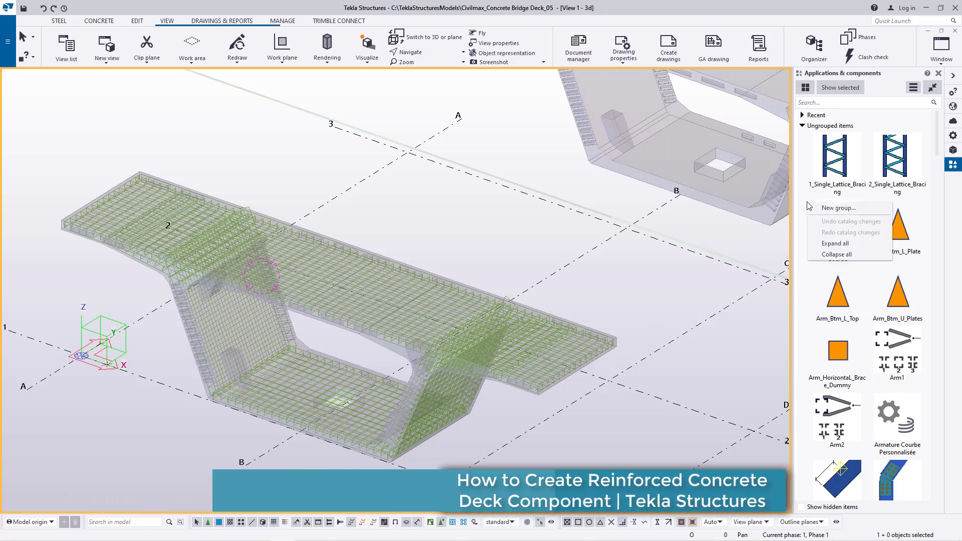
{"action": "left_click", "coordinate": [837, 208]}
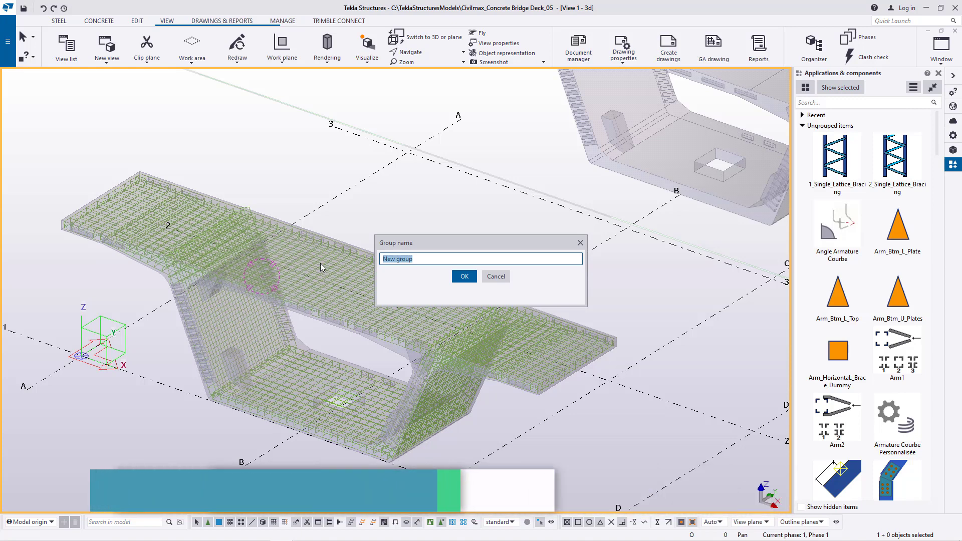
{"action": "type", "text": "cb"}
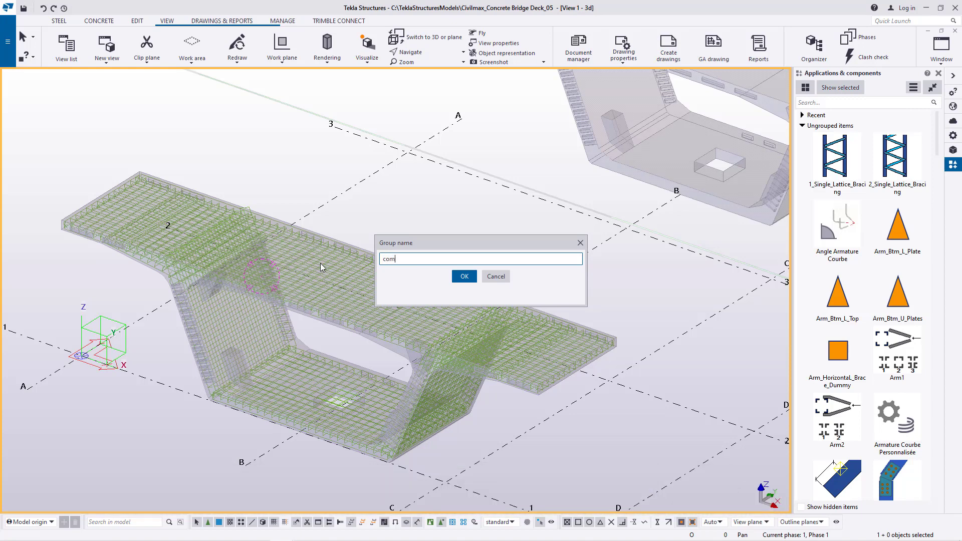
{"action": "type", "text": "Component"}
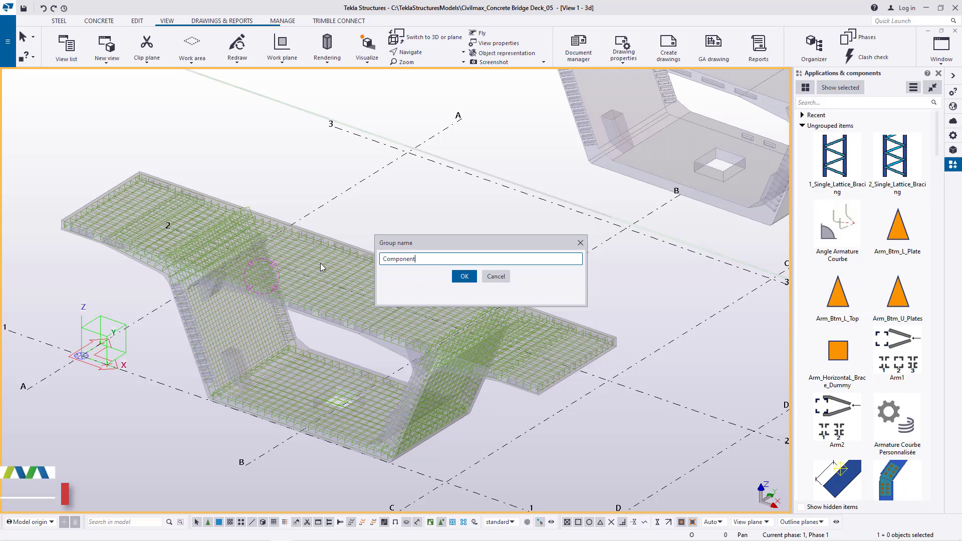
{"action": "left_click", "coordinate": [463, 277]}
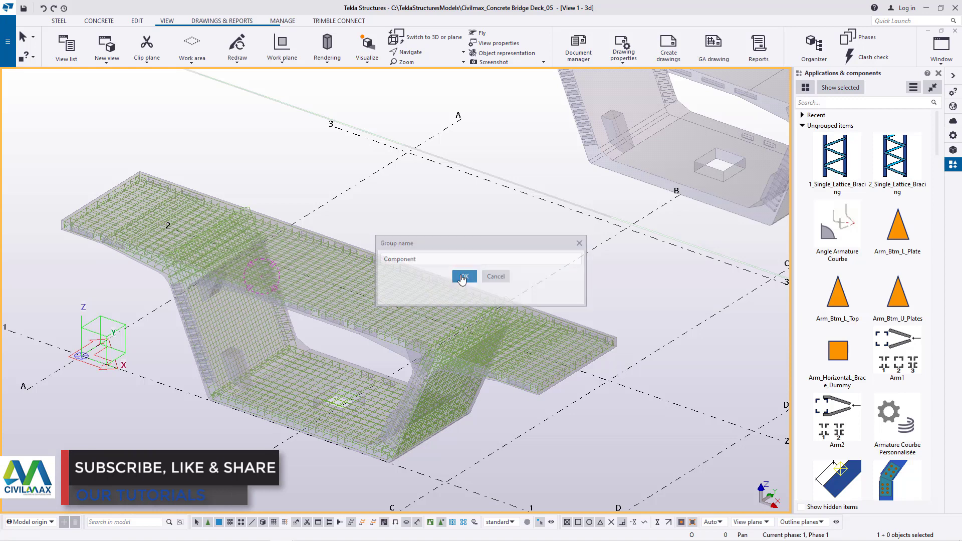
Define a new custom component of type Part named Concrete Deck and proceed to its object selection
{"action": "left_click", "coordinate": [911, 91]}
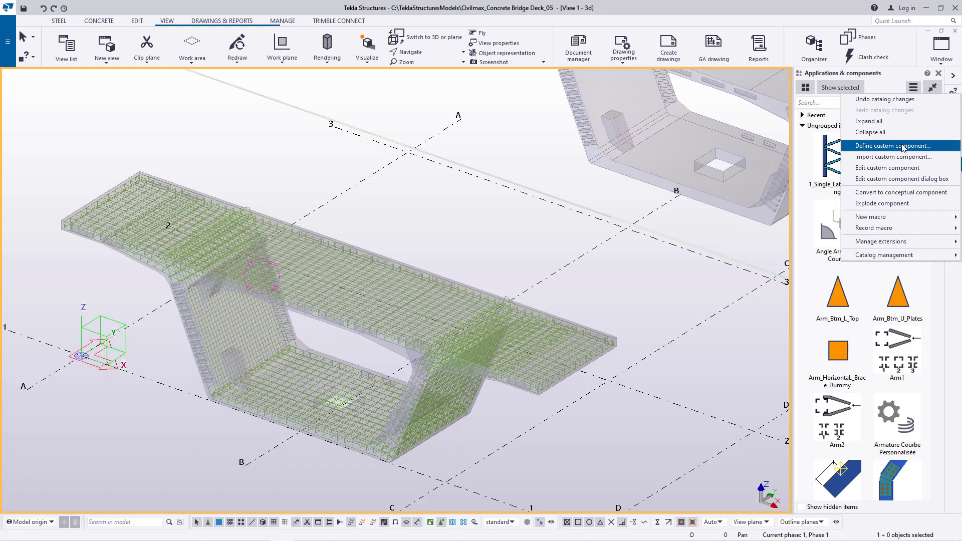
{"action": "left_click", "coordinate": [727, 221]}
{"action": "left_click", "coordinate": [125, 119]}
{"action": "left_click", "coordinate": [98, 154]}
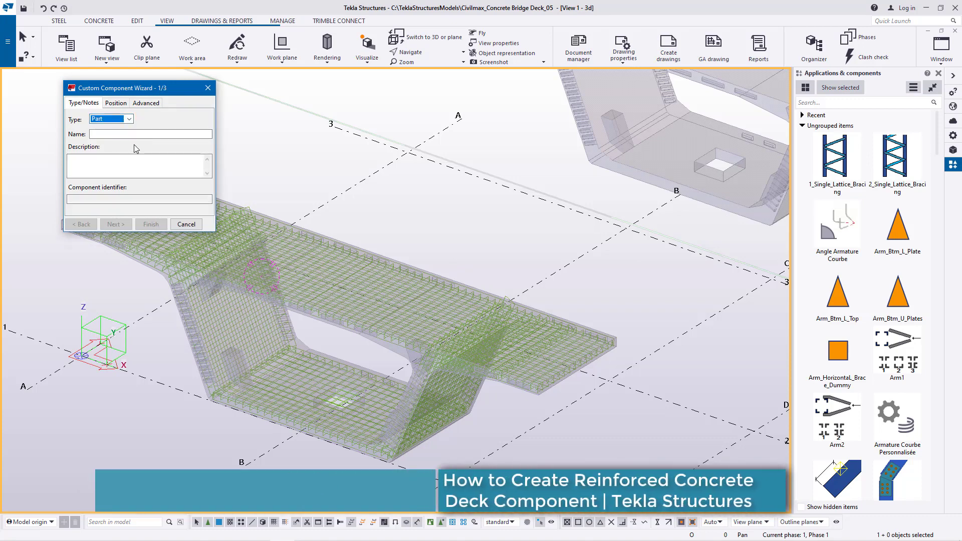
{"action": "left_click", "coordinate": [118, 134]}
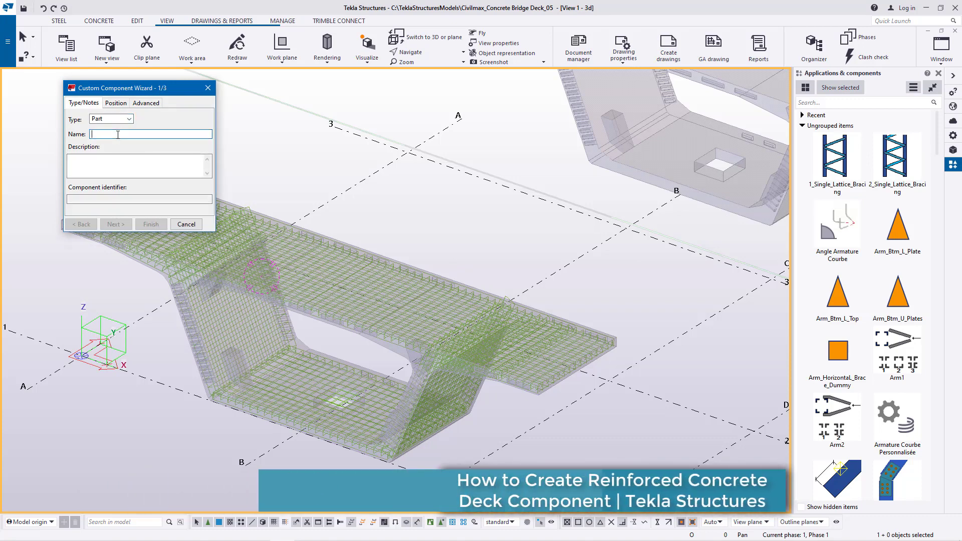
{"action": "type", "text": "C"}
{"action": "type", "text": "om"}
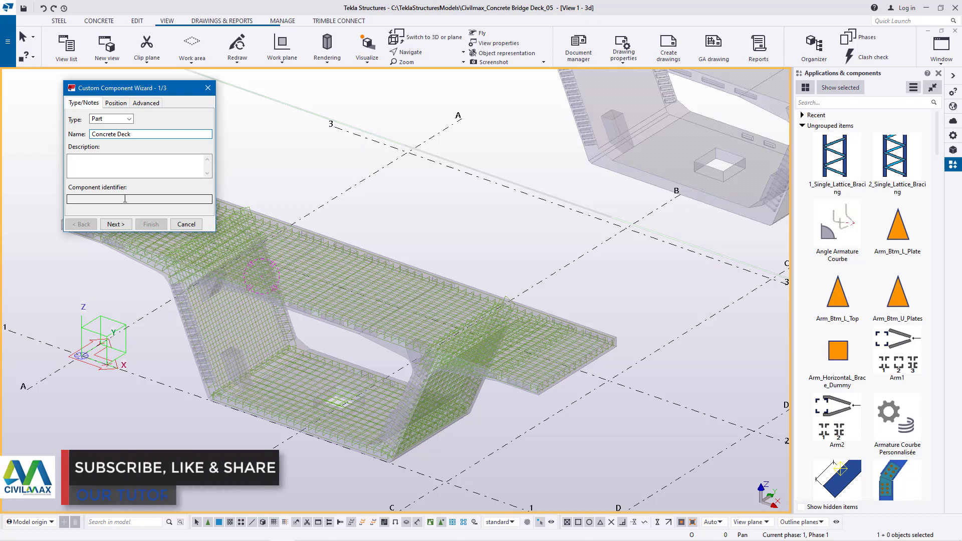
{"action": "left_click", "coordinate": [115, 224]}
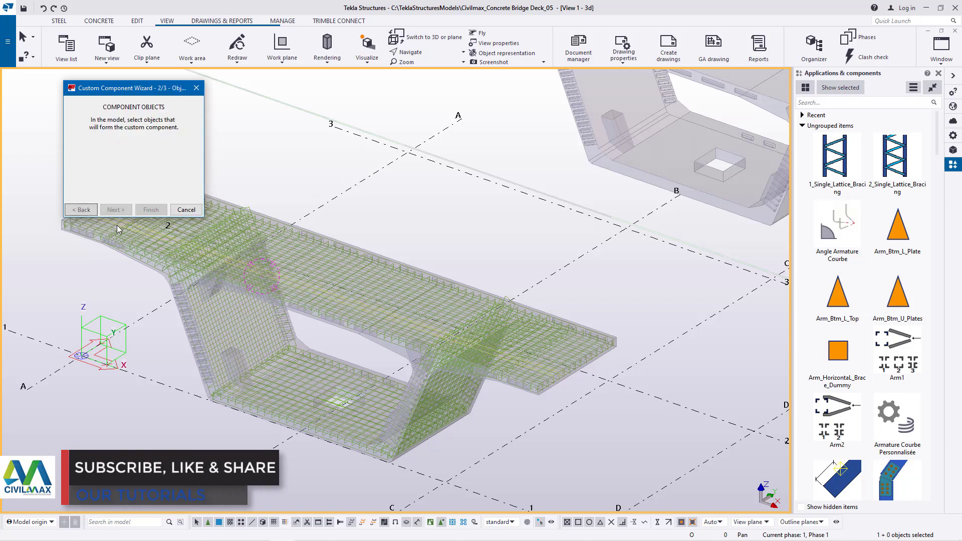
Select the whole front deck segment, concrete and reinforcement, as the component objects and check the selection at the slab corner
{"action": "scroll", "coordinate": [678, 308], "scroll_direction": "down", "scroll_amount": 3}
{"action": "scroll", "coordinate": [428, 255], "scroll_direction": "up", "scroll_amount": 2}
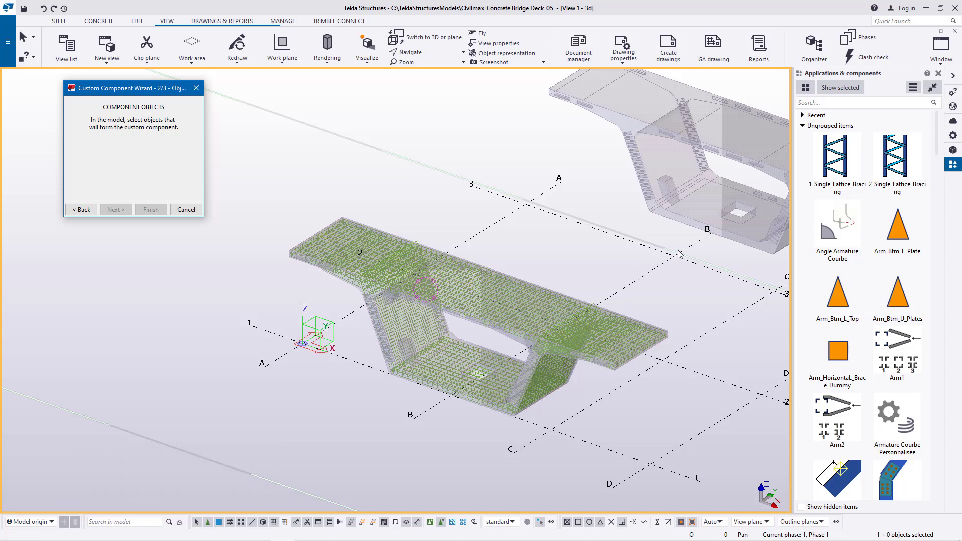
{"action": "left_click_drag", "start_coordinate": [688, 238], "coordinate": [236, 446]}
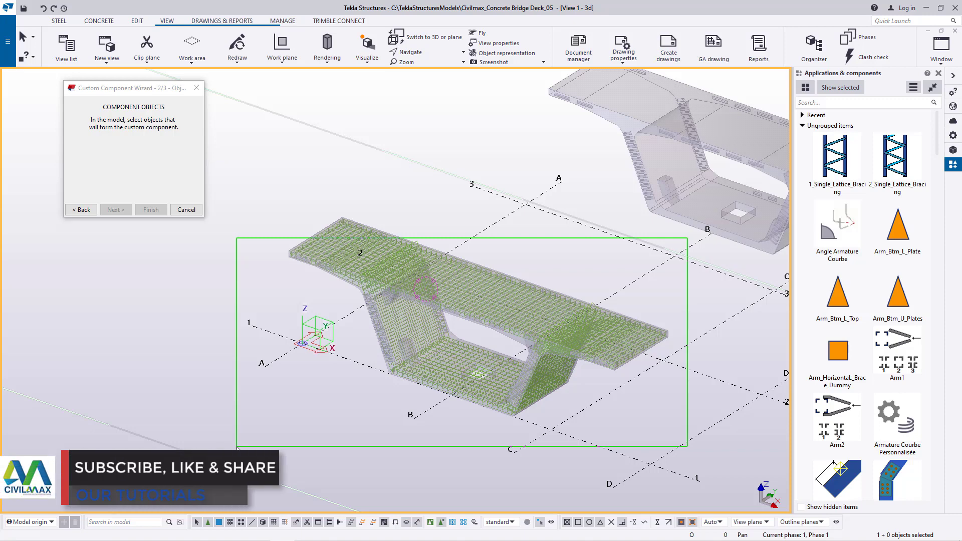
{"action": "left_click_drag", "start_coordinate": [237, 446], "coordinate": [237, 448]}
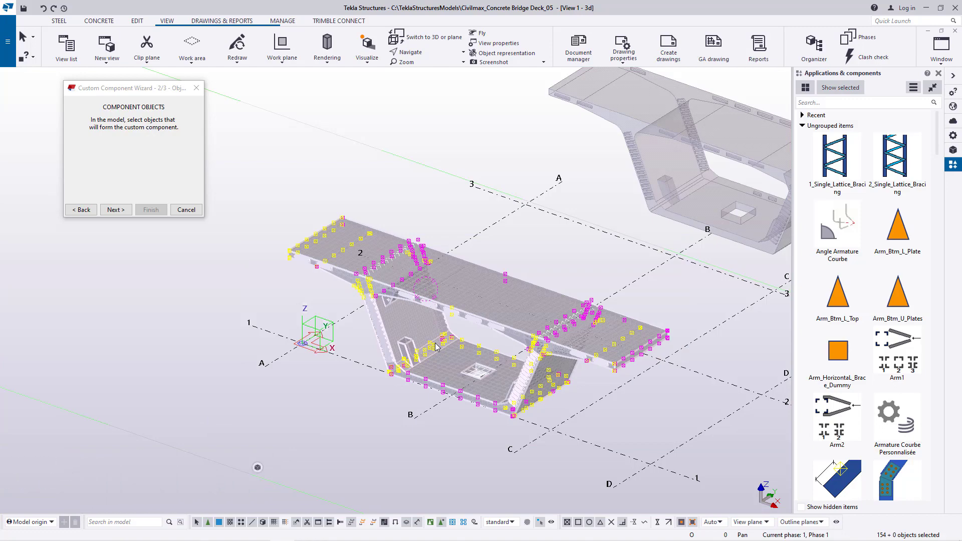
{"action": "scroll", "coordinate": [354, 215], "scroll_direction": "up", "scroll_amount": 10}
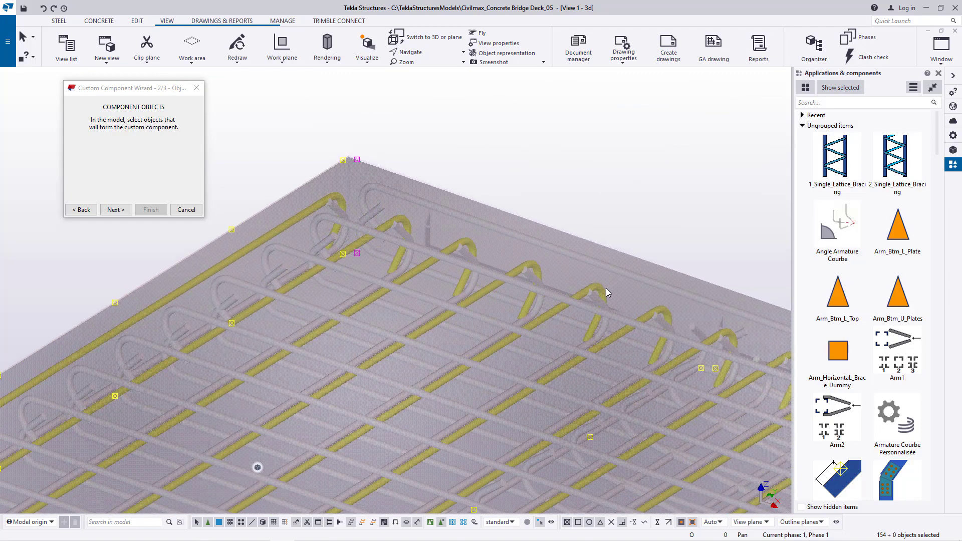
{"action": "scroll", "coordinate": [401, 270], "scroll_direction": "down", "scroll_amount": 10}
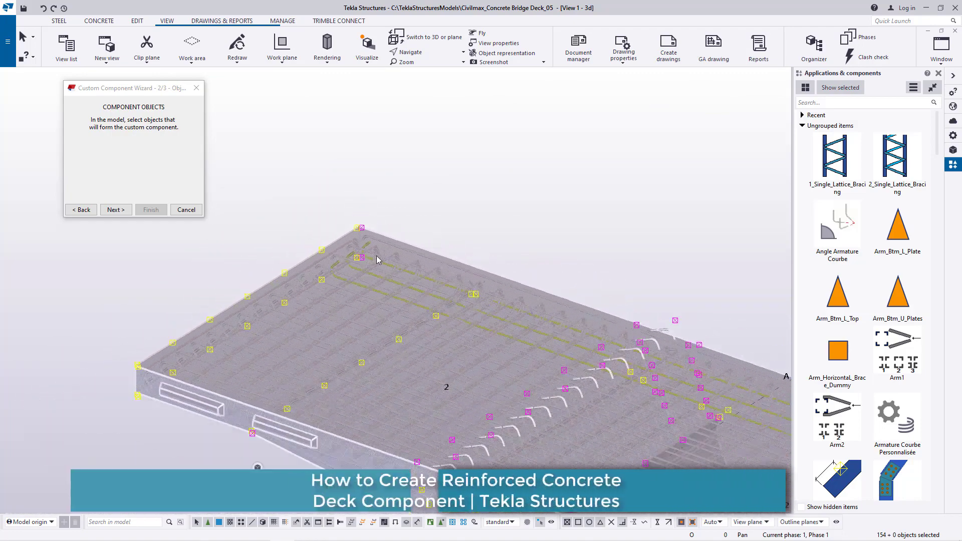
{"action": "scroll", "coordinate": [381, 254], "scroll_direction": "down", "scroll_amount": 8}
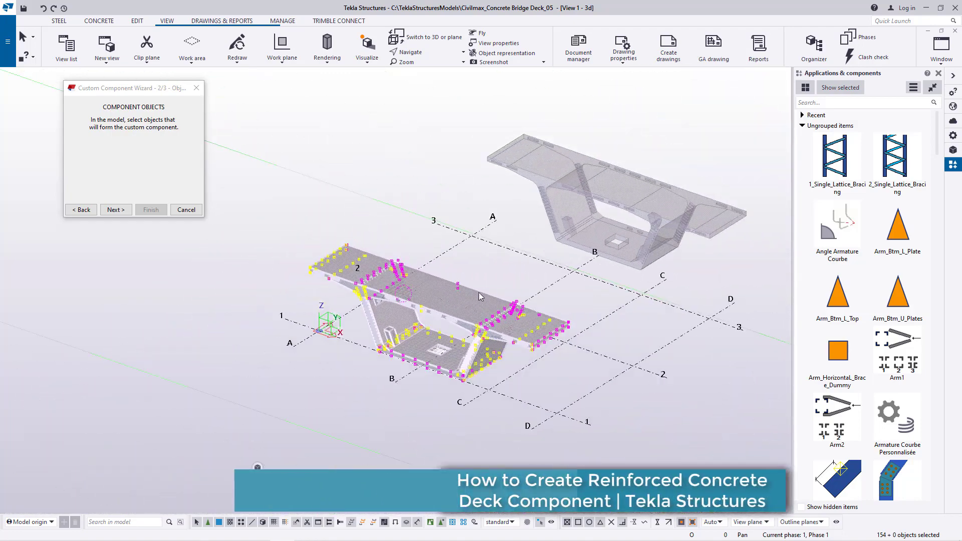
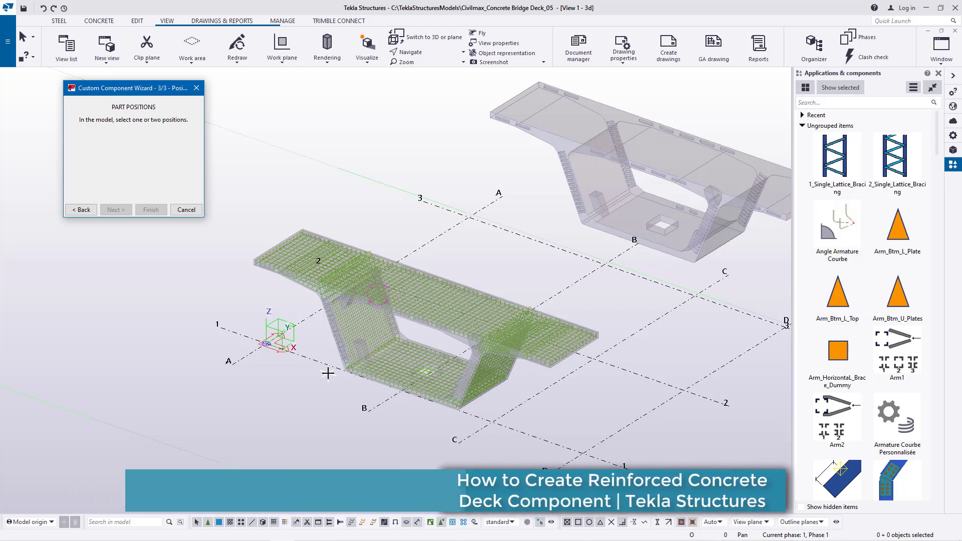
Pick the intersection of grid lines B and 1 at the deck's bottom front edge as the component's part position
{"action": "scroll", "coordinate": [387, 401], "scroll_direction": "up", "scroll_amount": 3}
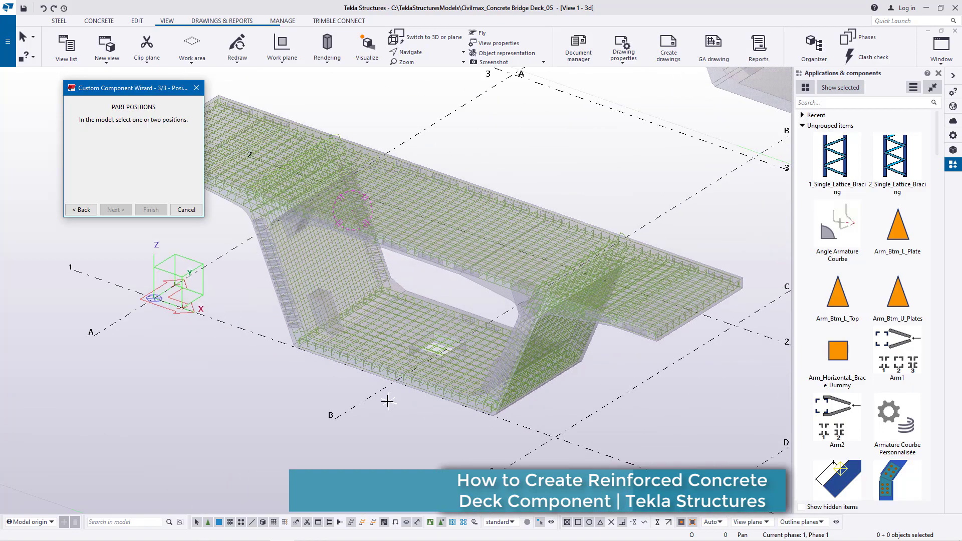
{"action": "scroll", "coordinate": [387, 401], "scroll_direction": "up", "scroll_amount": 3}
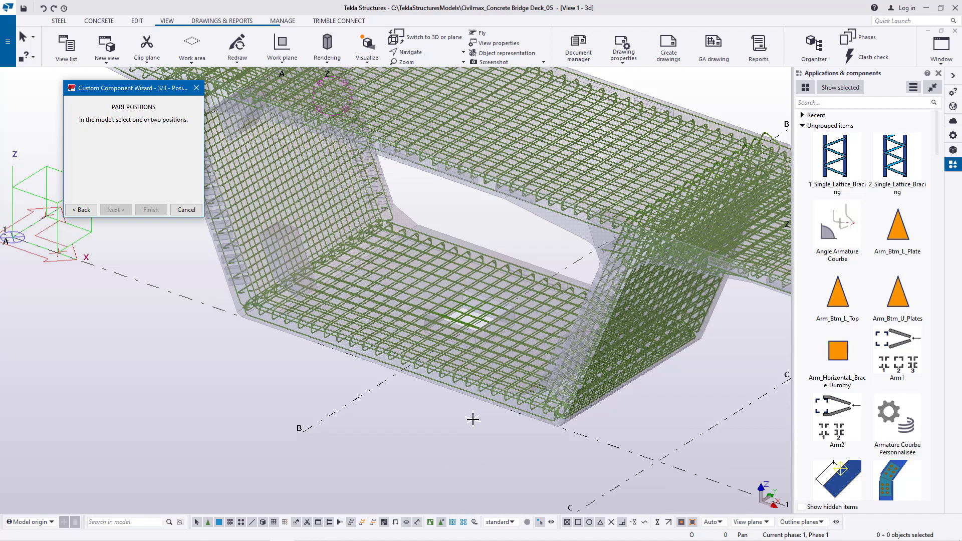
{"action": "scroll", "coordinate": [486, 420], "scroll_direction": "up", "scroll_amount": 5}
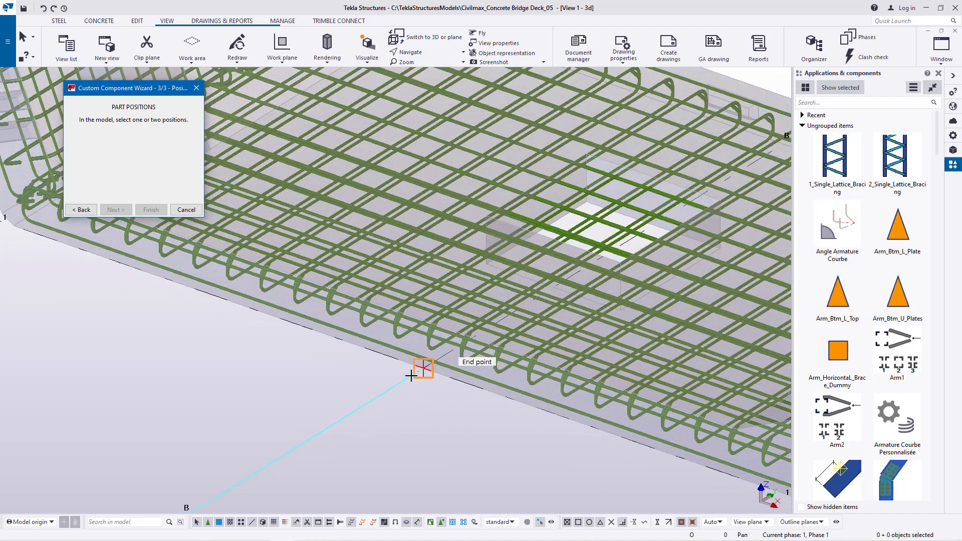
{"action": "scroll", "coordinate": [411, 375], "scroll_direction": "up", "scroll_amount": 4}
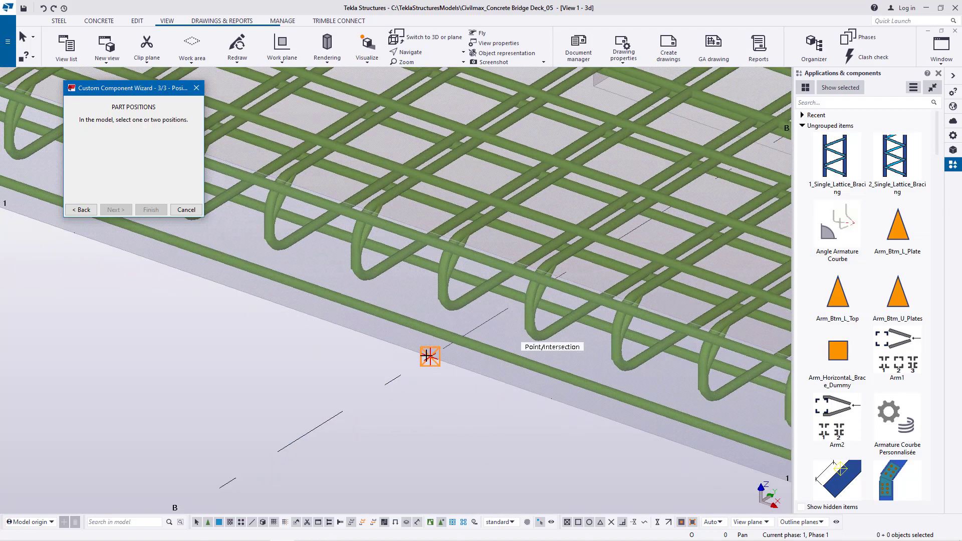
{"action": "left_click", "coordinate": [427, 355]}
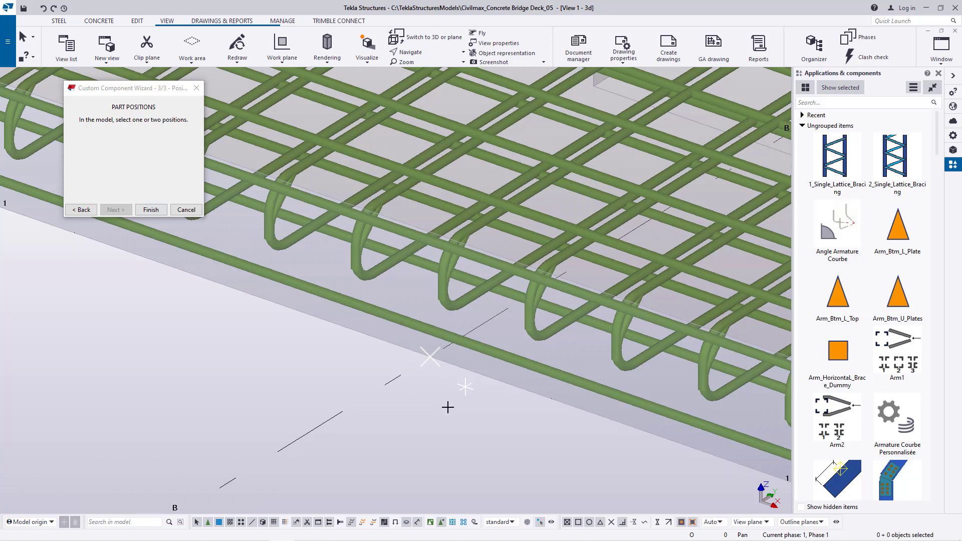
Finish the custom component definition and locate Concrete Deck among the ungrouped items of the component catalog
{"action": "left_click", "coordinate": [150, 209]}
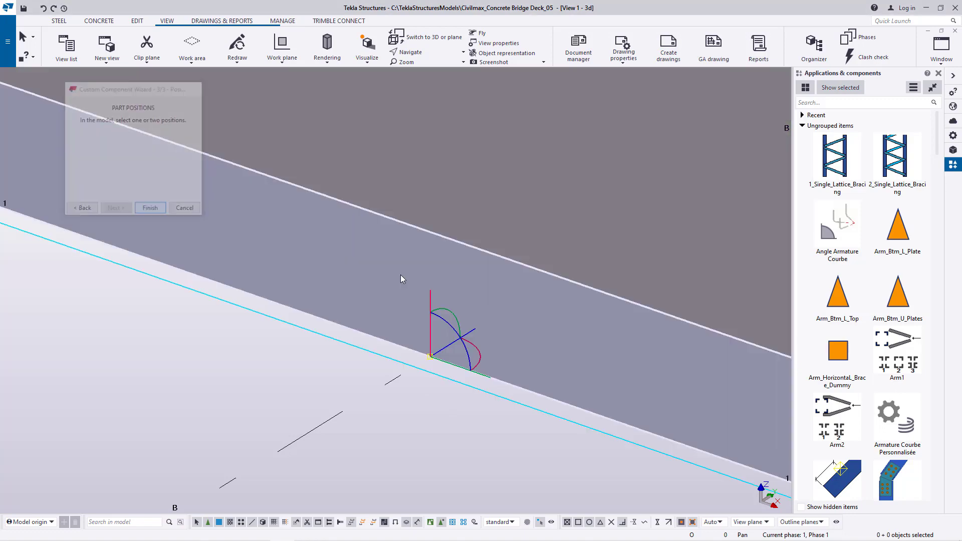
{"action": "scroll", "coordinate": [400, 287], "scroll_direction": "down", "scroll_amount": 6}
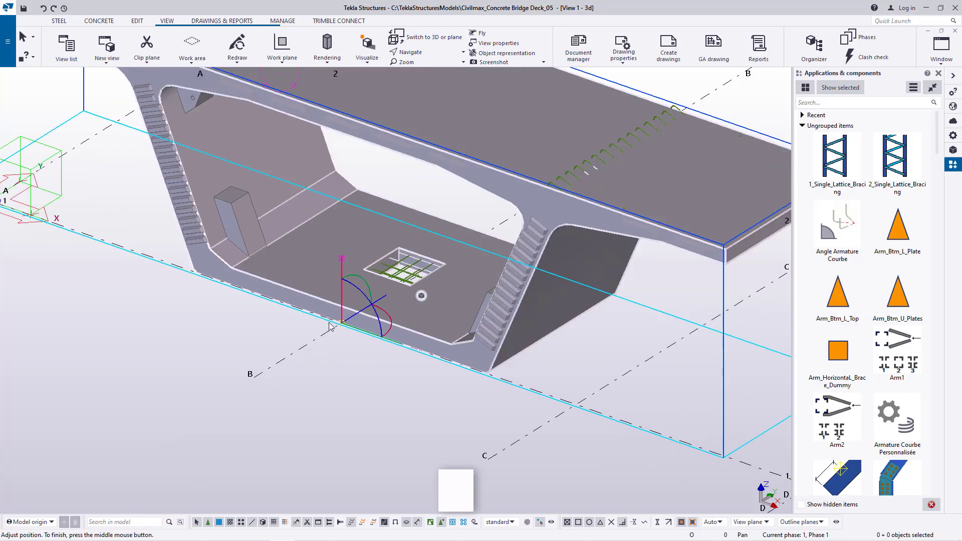
{"action": "scroll", "coordinate": [329, 326], "scroll_direction": "down", "scroll_amount": 5}
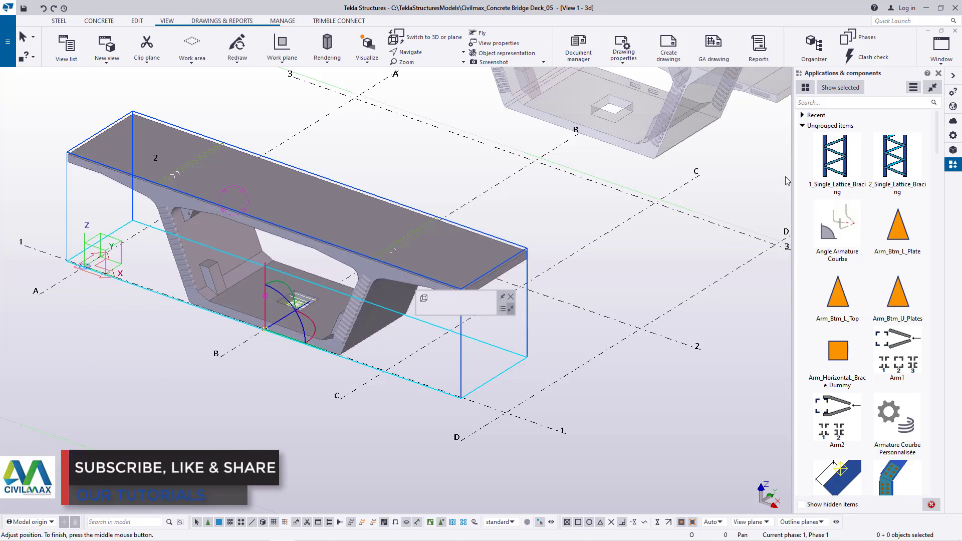
{"action": "scroll", "coordinate": [890, 345], "scroll_direction": "down", "scroll_amount": 10}
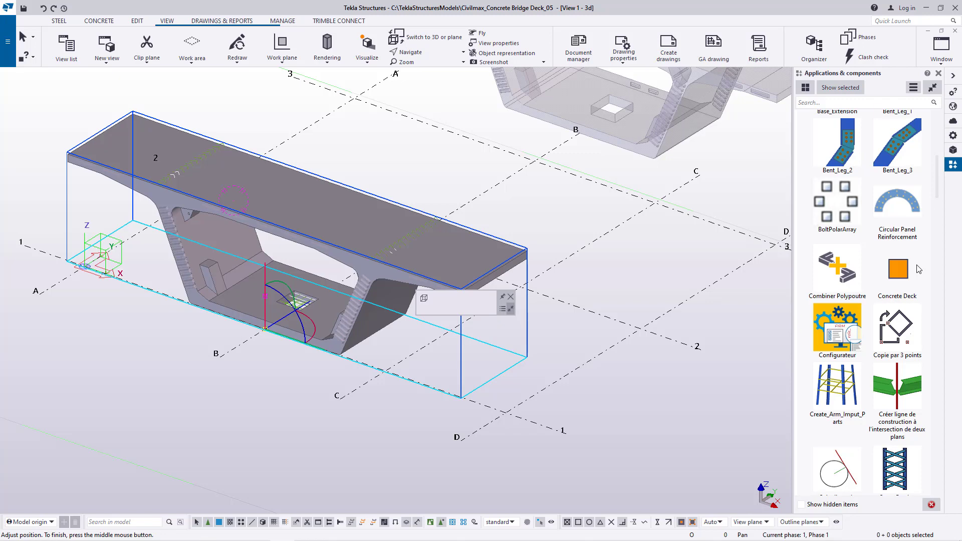
Frame the deck segment in the view and set up a rendered-view screenshot that prints to file
{"action": "scroll", "coordinate": [453, 212], "scroll_direction": "up", "scroll_amount": 5}
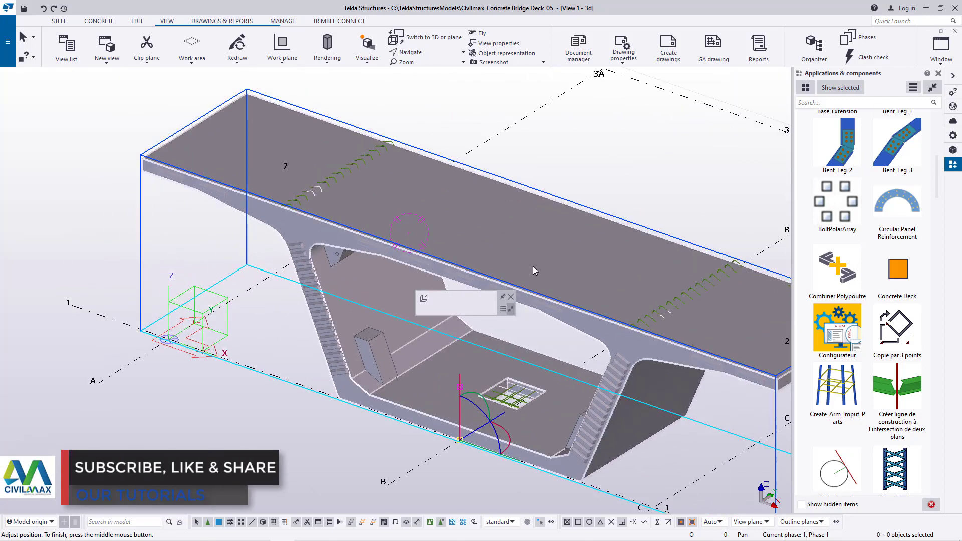
{"action": "middle_click_drag", "start_coordinate": [533, 266], "coordinate": [359, 233]}
{"action": "scroll", "coordinate": [392, 281], "scroll_direction": "down", "scroll_amount": 1}
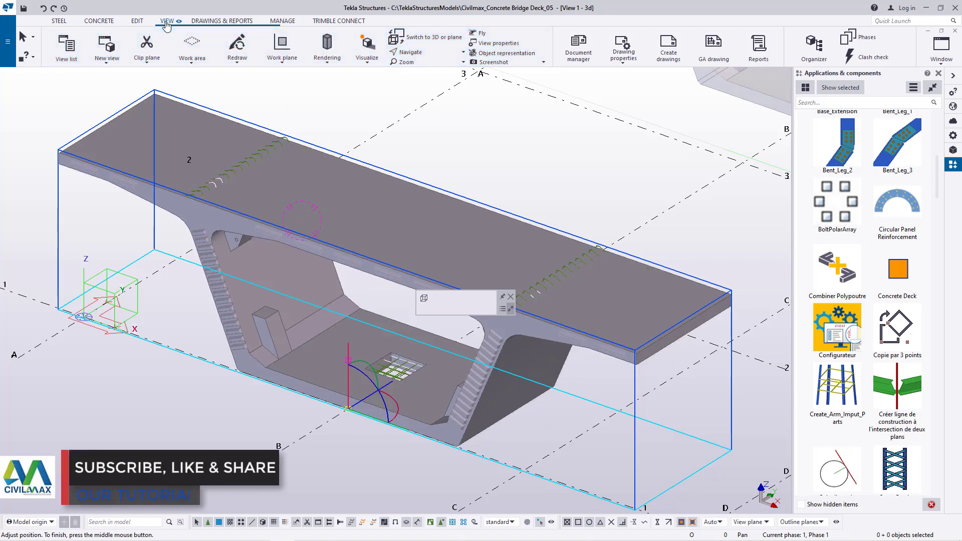
{"action": "left_click", "coordinate": [543, 63]}
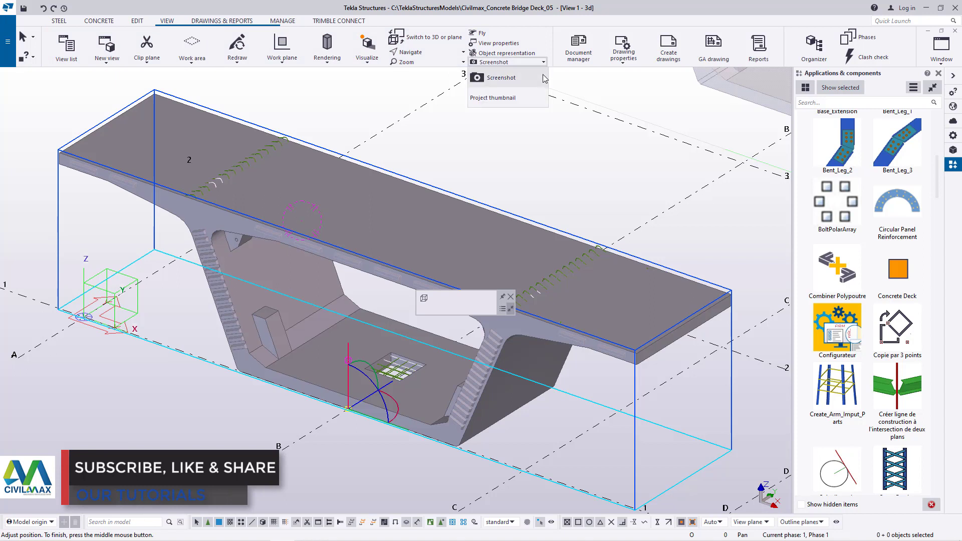
{"action": "left_click", "coordinate": [504, 79]}
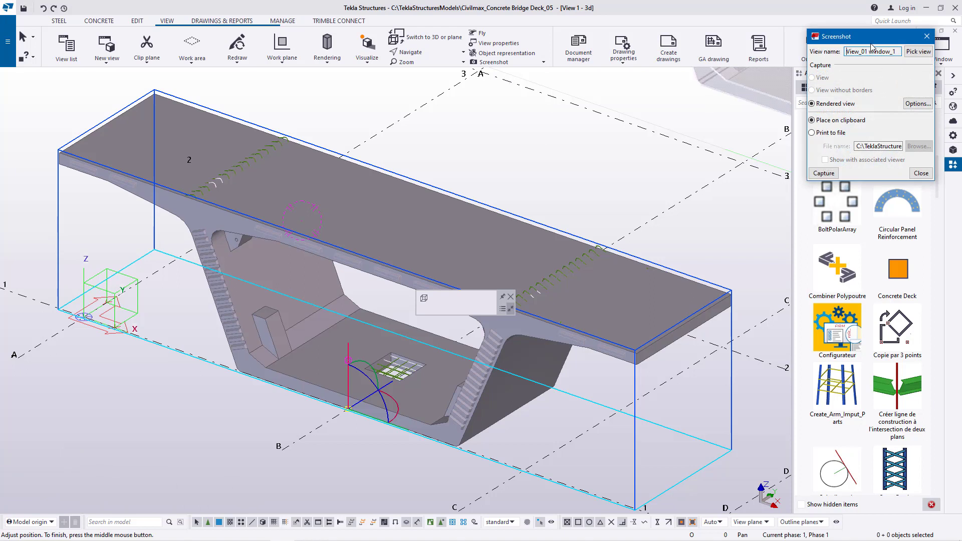
{"action": "left_click_drag", "start_coordinate": [870, 46], "coordinate": [524, 112]}
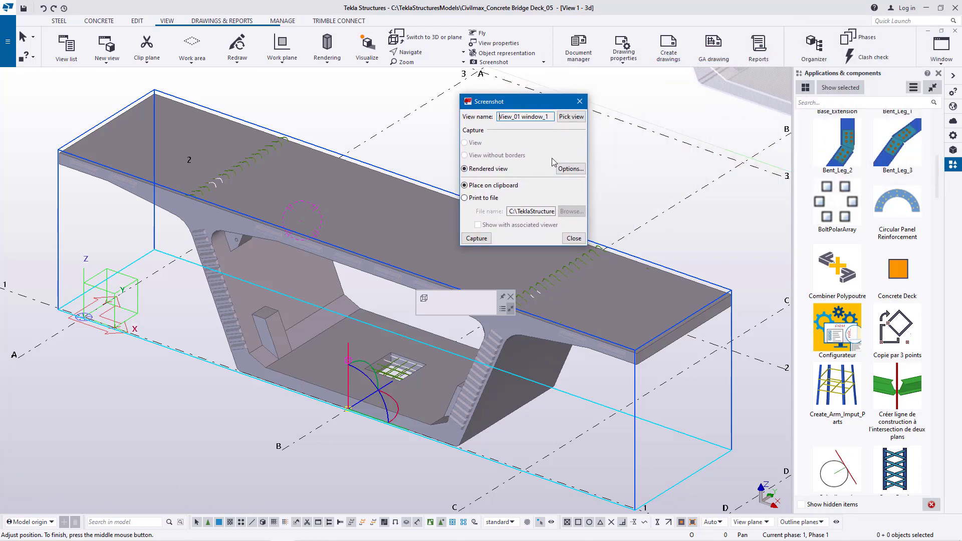
{"action": "left_click", "coordinate": [465, 199]}
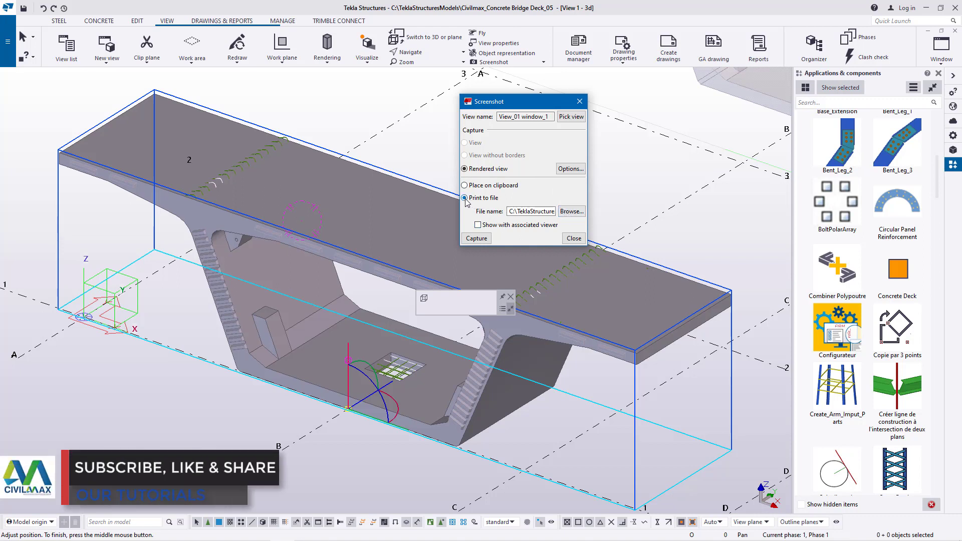
Enable the white background in the screenshot options and clear the floating toolbar and dialog away from the deck
{"action": "left_click", "coordinate": [570, 170]}
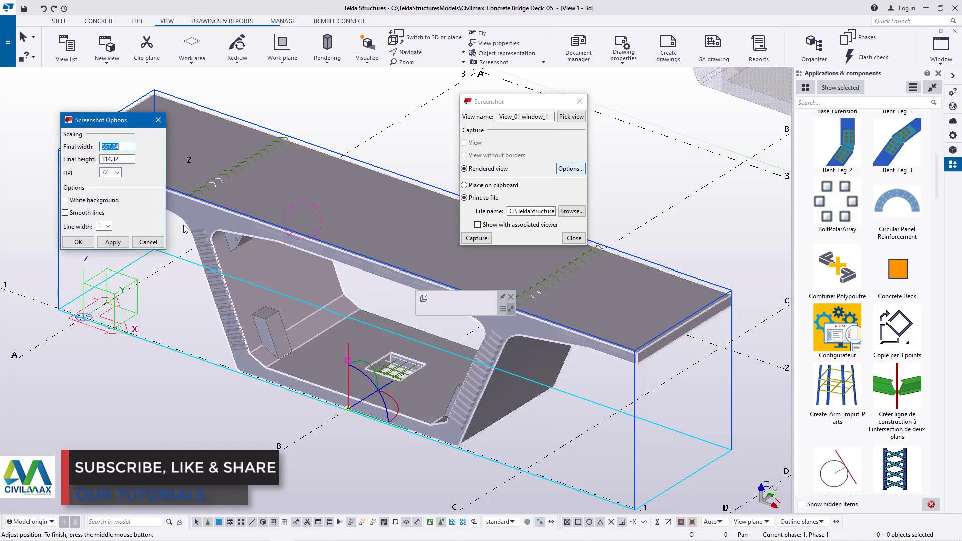
{"action": "left_click", "coordinate": [66, 201]}
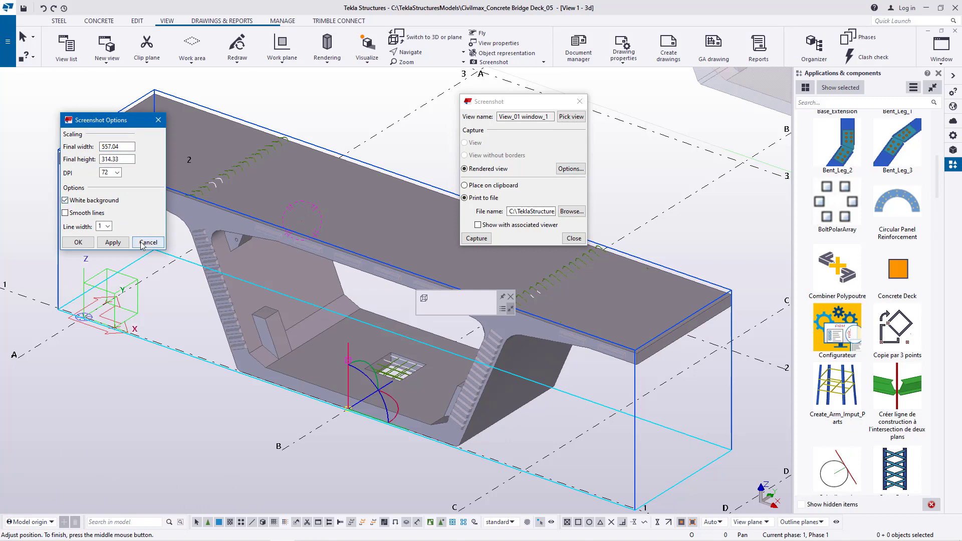
{"action": "left_click", "coordinate": [86, 245]}
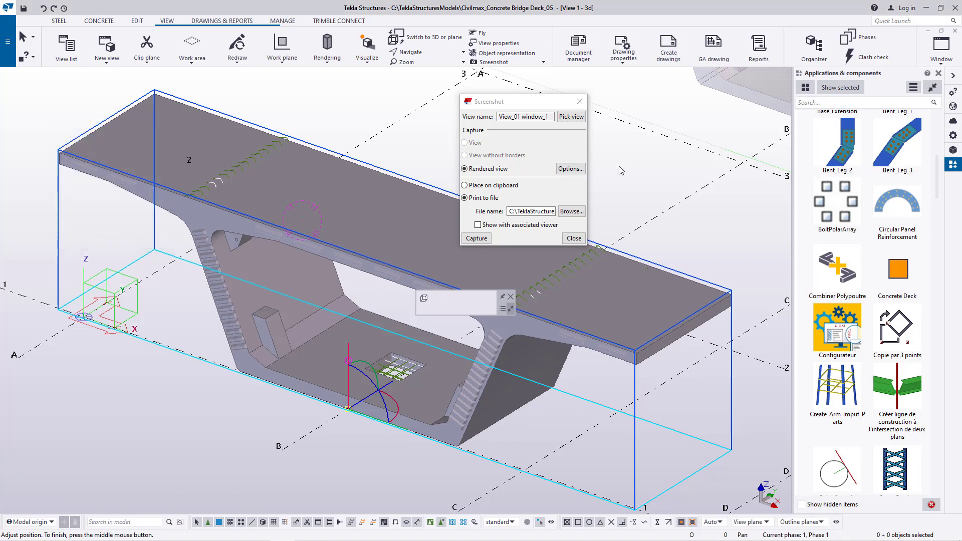
{"action": "left_click", "coordinate": [513, 298]}
{"action": "left_click_drag", "start_coordinate": [551, 103], "coordinate": [850, 50]}
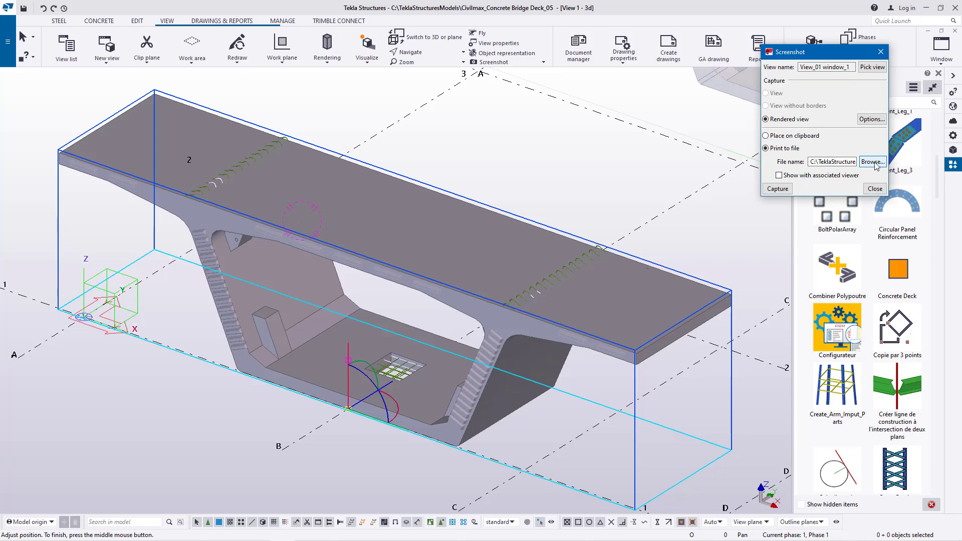
Pick the view with an area enclosing the whole deck segment and capture the screenshot to file
{"action": "scroll", "coordinate": [696, 173], "scroll_direction": "down", "scroll_amount": 1}
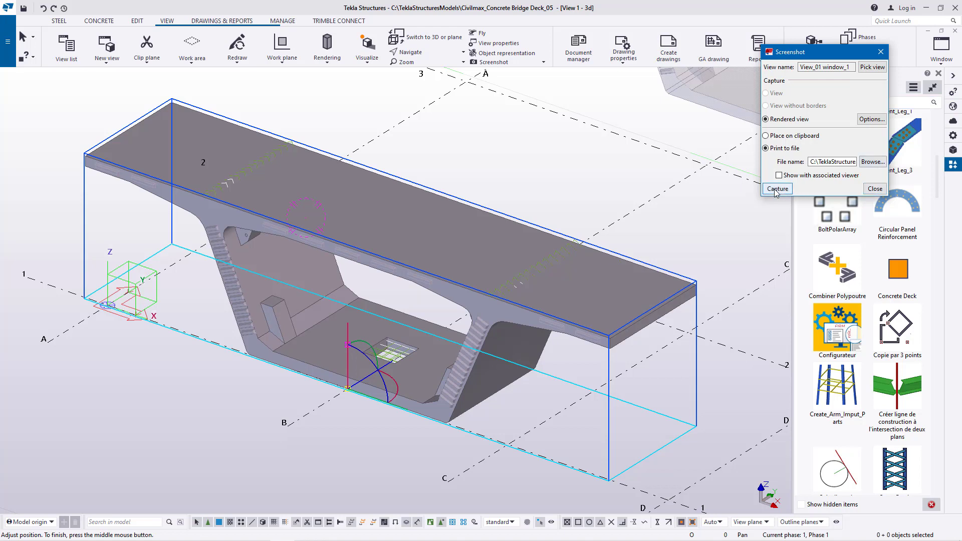
{"action": "left_click", "coordinate": [872, 67]}
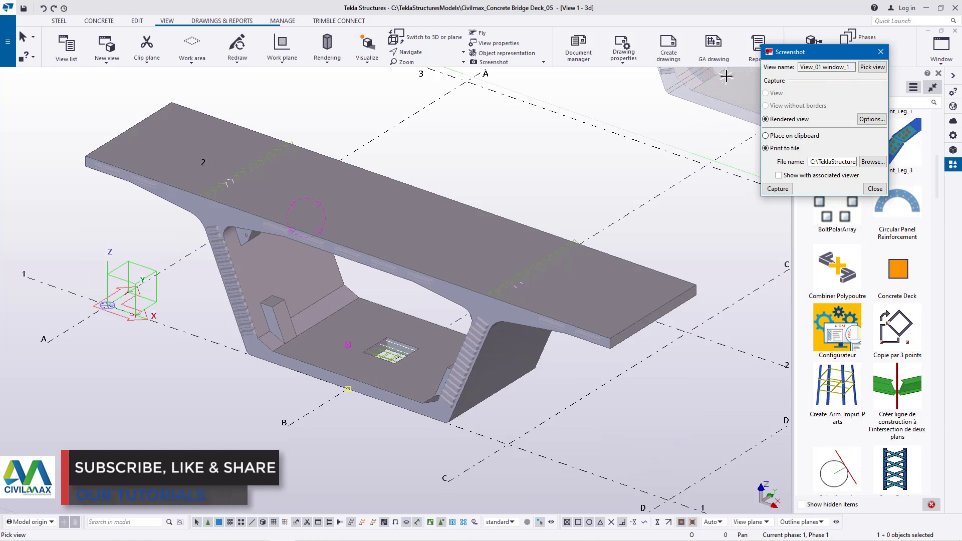
{"action": "left_click_drag", "start_coordinate": [734, 74], "coordinate": [54, 454]}
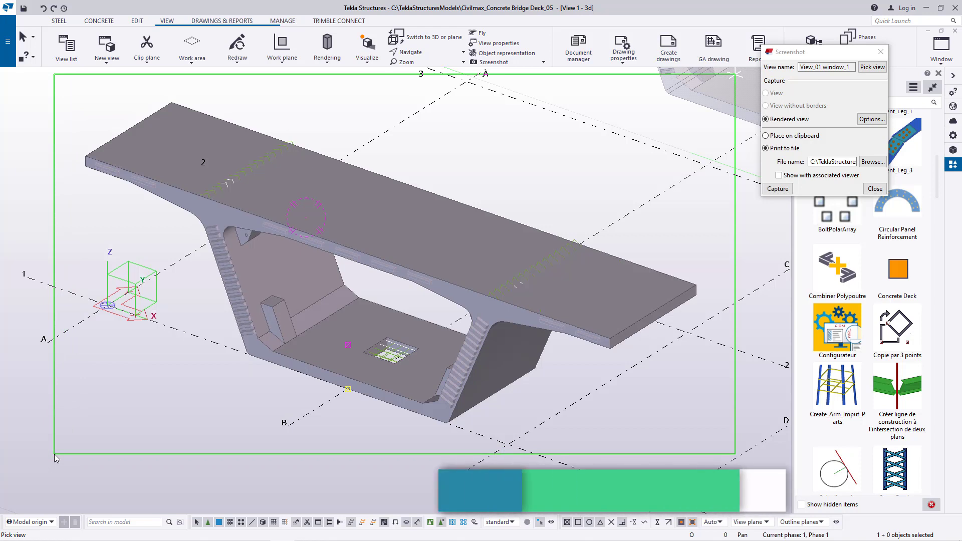
{"action": "mouse_move", "coordinate": [54, 454]}
{"action": "left_mouse_down"}
{"action": "mouse_move", "coordinate": [42, 454]}
{"action": "mouse_move", "coordinate": [58, 459]}
{"action": "mouse_move", "coordinate": [58, 449]}
{"action": "mouse_move", "coordinate": [67, 464]}
{"action": "mouse_move", "coordinate": [153, 389]}
{"action": "mouse_move", "coordinate": [76, 429]}
{"action": "mouse_move", "coordinate": [133, 385]}
{"action": "mouse_move", "coordinate": [71, 441]}
{"action": "mouse_move", "coordinate": [97, 385]}
{"action": "mouse_move", "coordinate": [61, 450]}
{"action": "mouse_move", "coordinate": [70, 448]}
{"action": "left_mouse_up"}
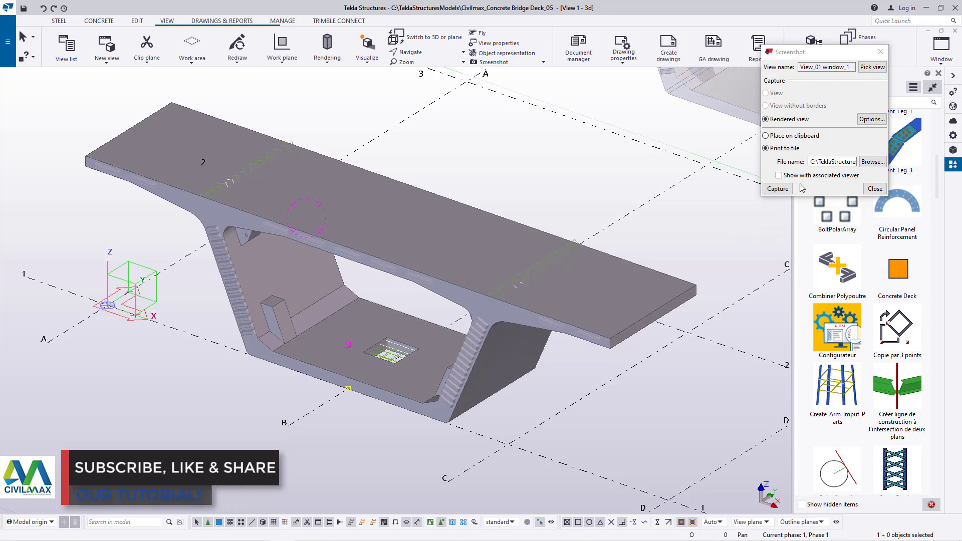
{"action": "left_click", "coordinate": [778, 190]}
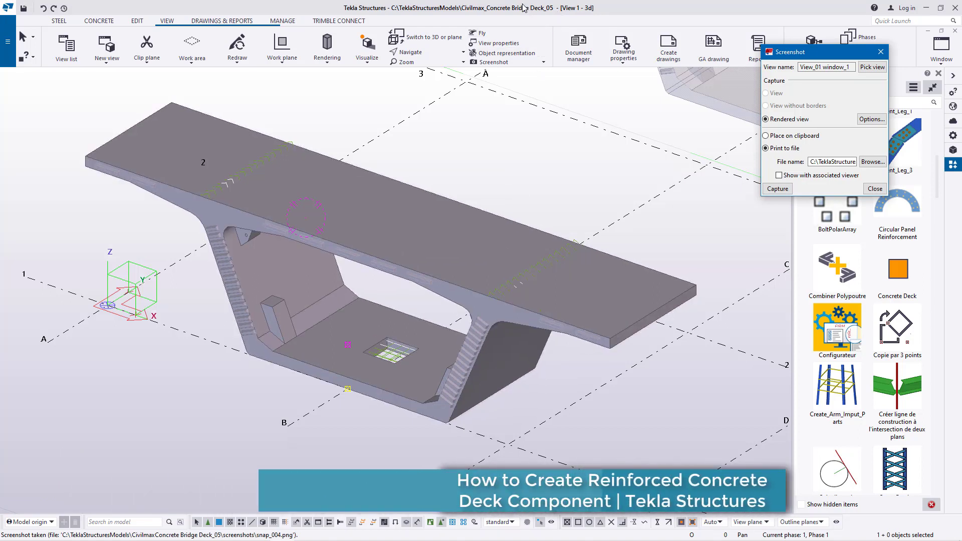
In File Explorer, check the captured image in C:\TeklaStructuresModels\Civilmax_Concrete Bridge Deck_05\screenshots, and close the screenshot tool
{"action": "left_click", "coordinate": [225, 454]}
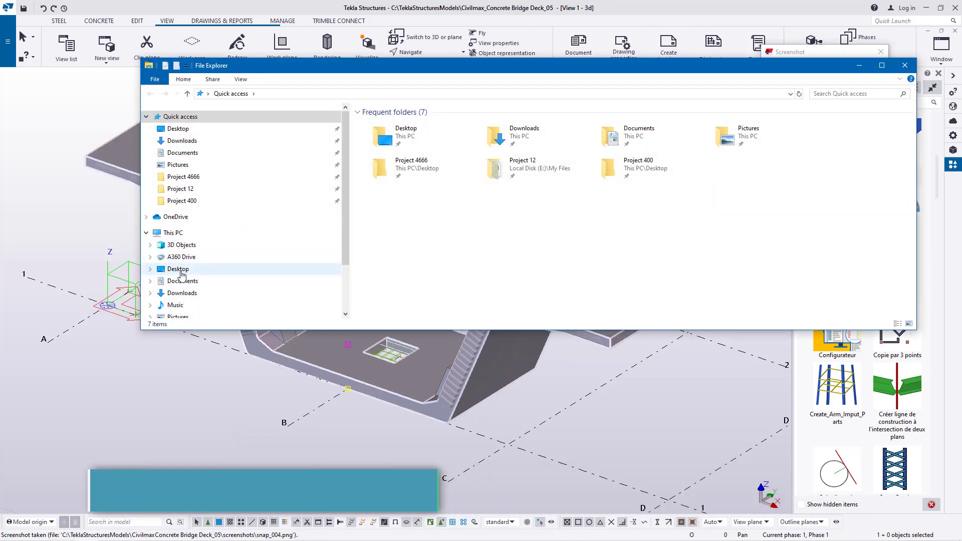
{"action": "scroll", "coordinate": [210, 261], "scroll_direction": "down", "scroll_amount": 2}
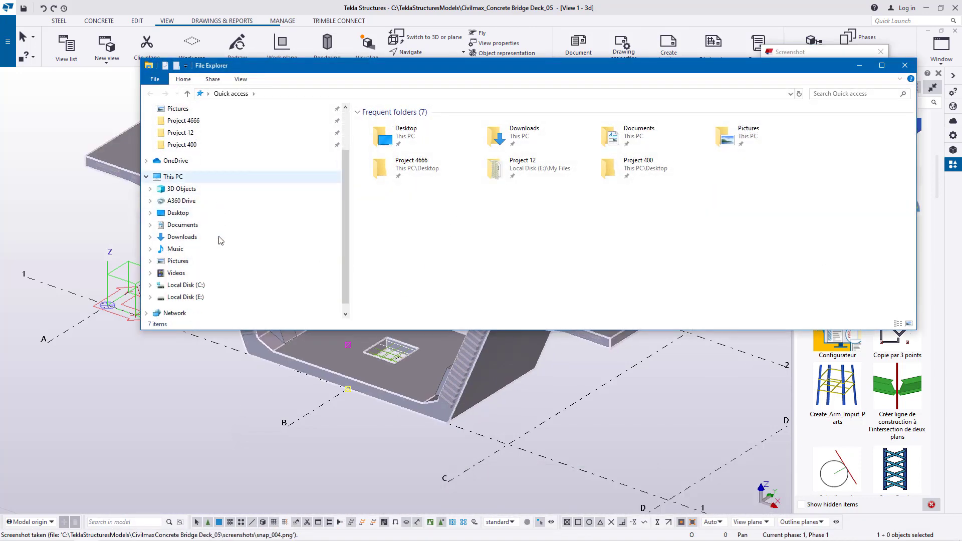
{"action": "left_click", "coordinate": [203, 285]}
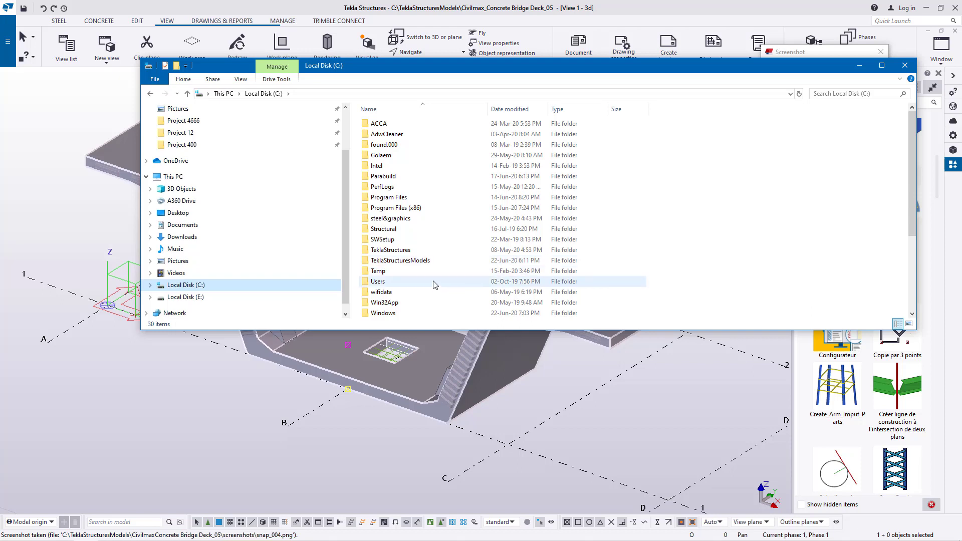
{"action": "double_click", "coordinate": [418, 262]}
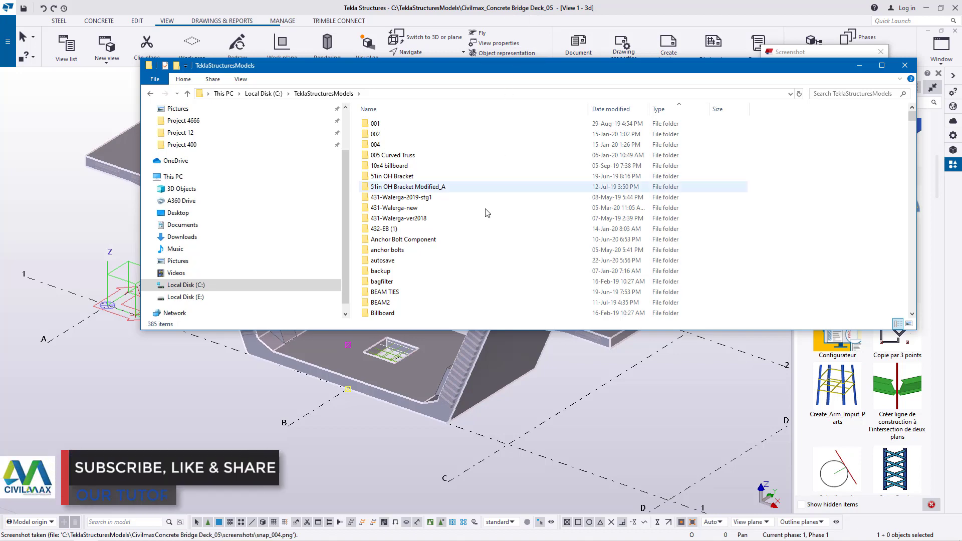
{"action": "scroll", "coordinate": [392, 293], "scroll_direction": "down", "scroll_amount": 13}
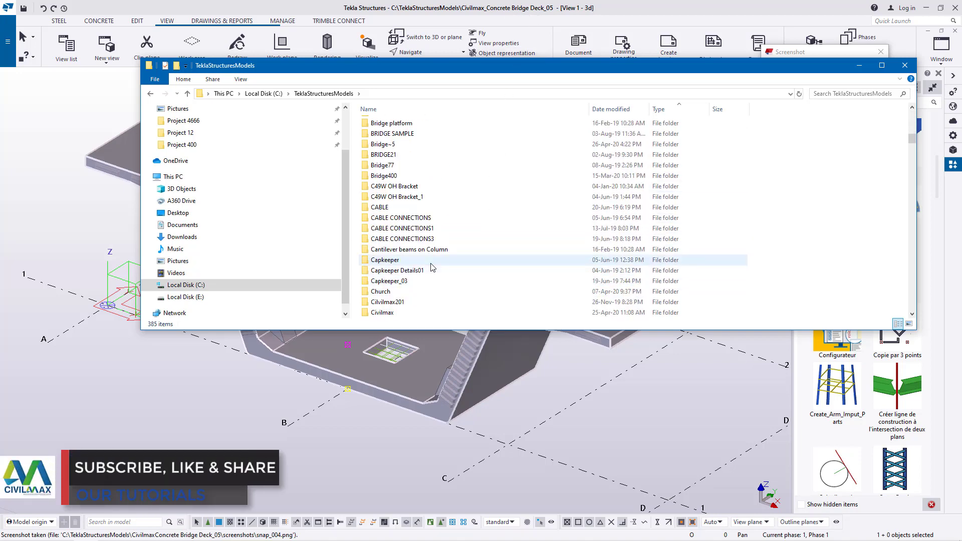
{"action": "scroll", "coordinate": [433, 268], "scroll_direction": "down", "scroll_amount": 2}
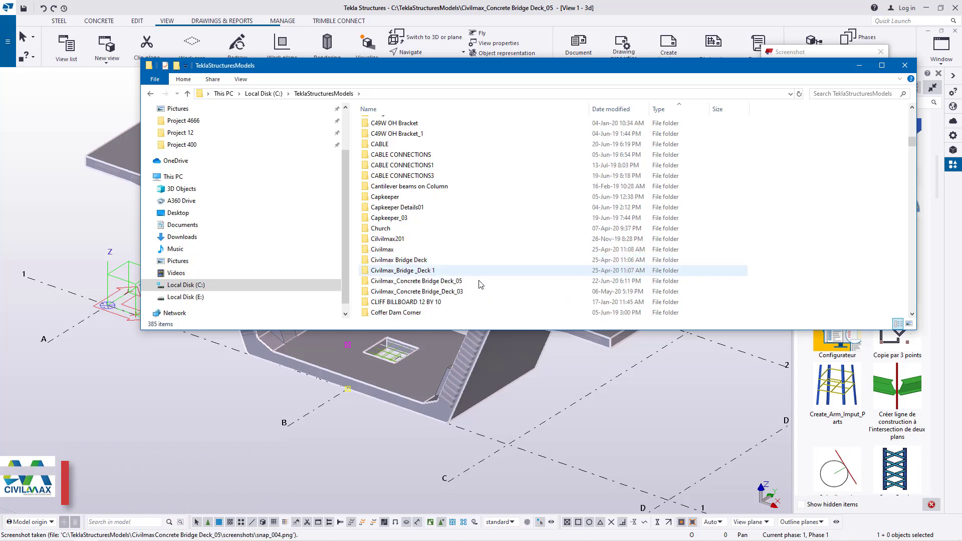
{"action": "double_click", "coordinate": [445, 282]}
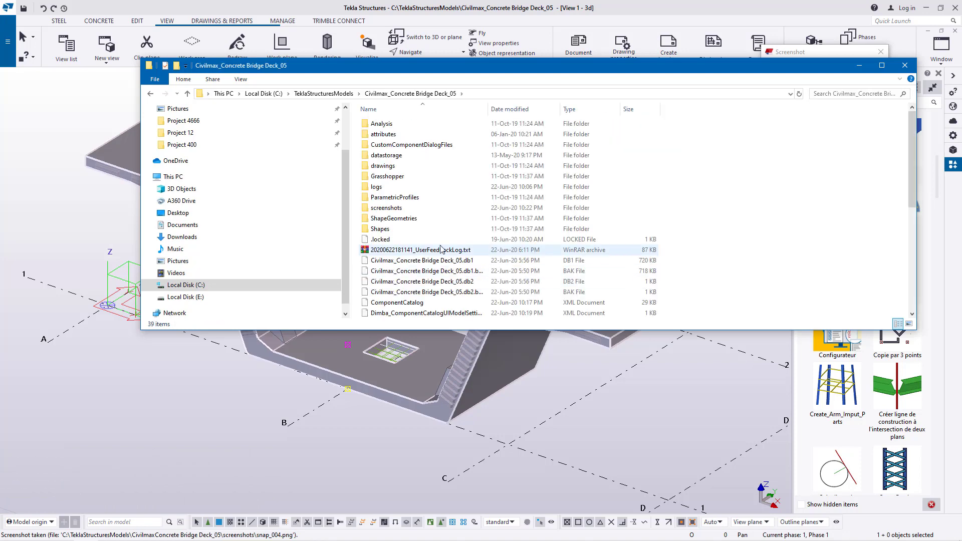
{"action": "left_click", "coordinate": [389, 210]}
{"action": "double_click", "coordinate": [389, 210]}
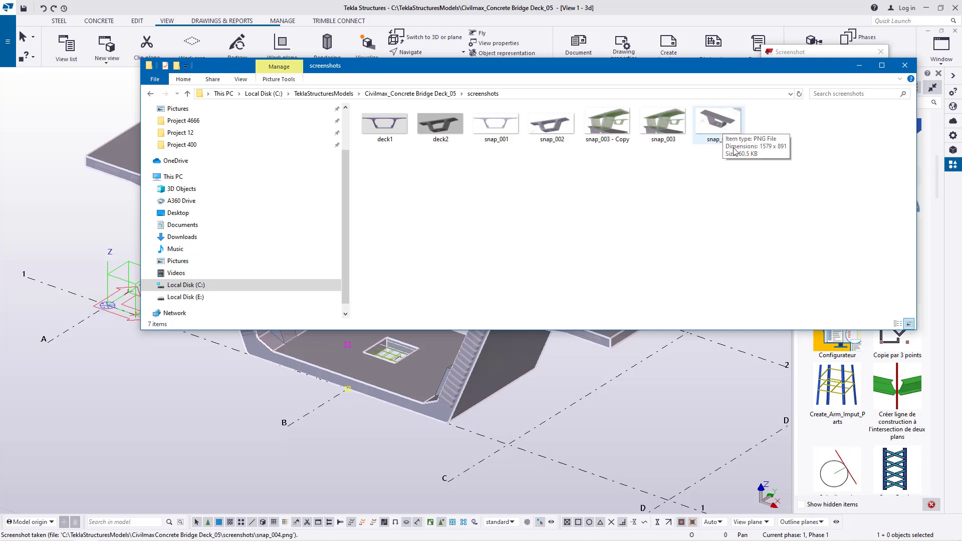
{"action": "left_click", "coordinate": [726, 131]}
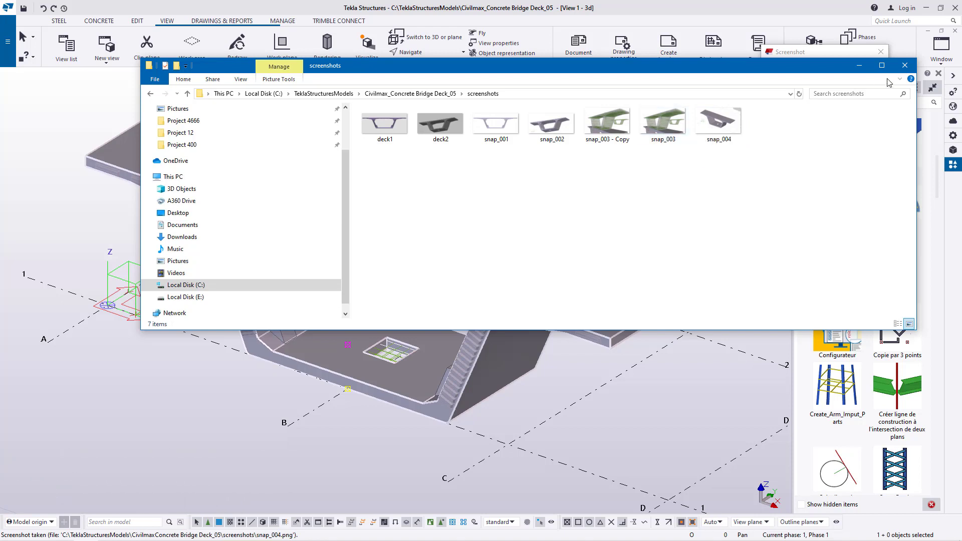
{"action": "left_click", "coordinate": [858, 66]}
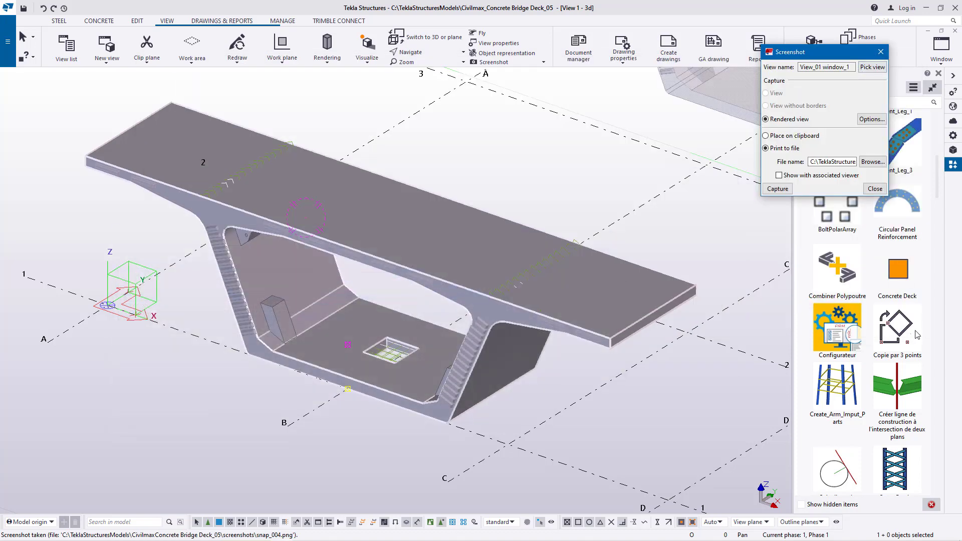
{"action": "left_click", "coordinate": [874, 188]}
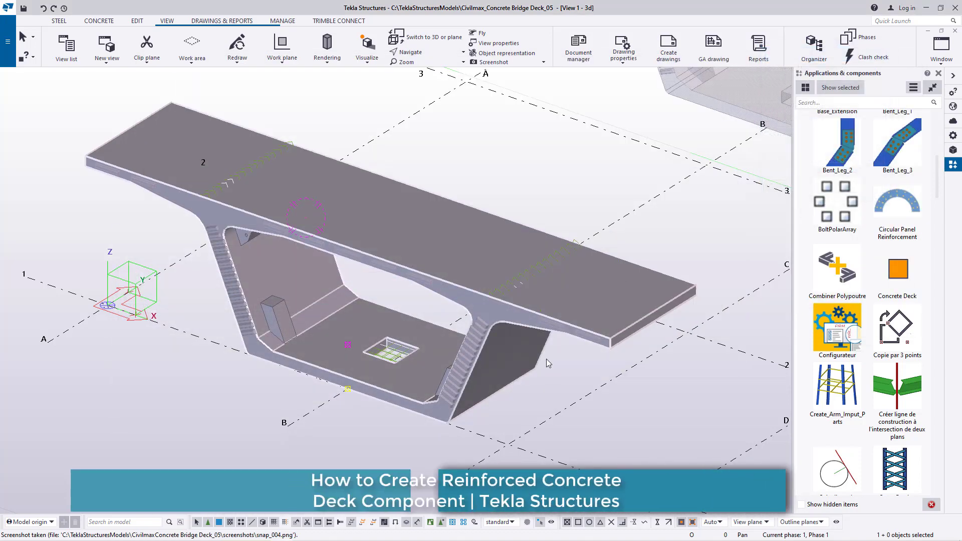
Add the image snap_003 from the screenshots folder as a thumbnail for the Concrete Deck component
{"action": "right_click", "coordinate": [901, 271]}
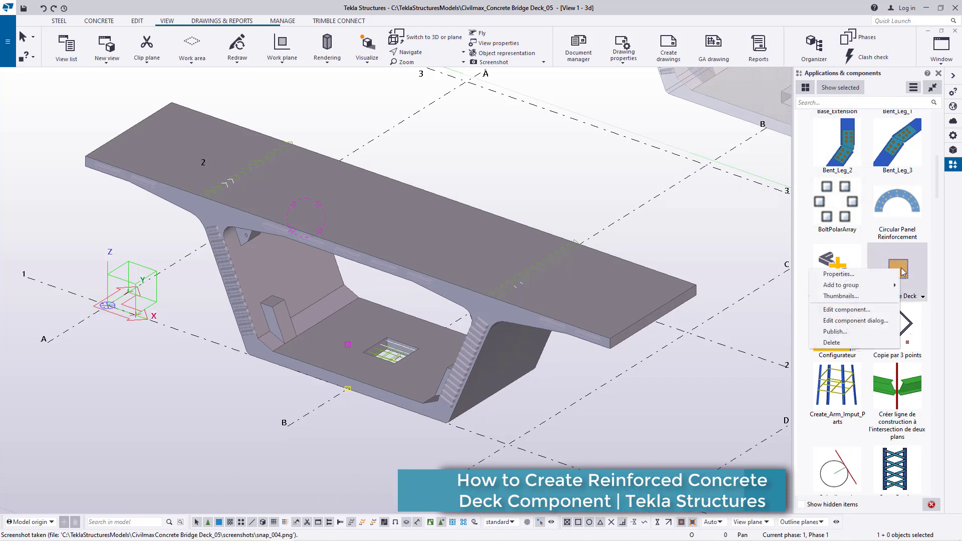
{"action": "left_click", "coordinate": [846, 296]}
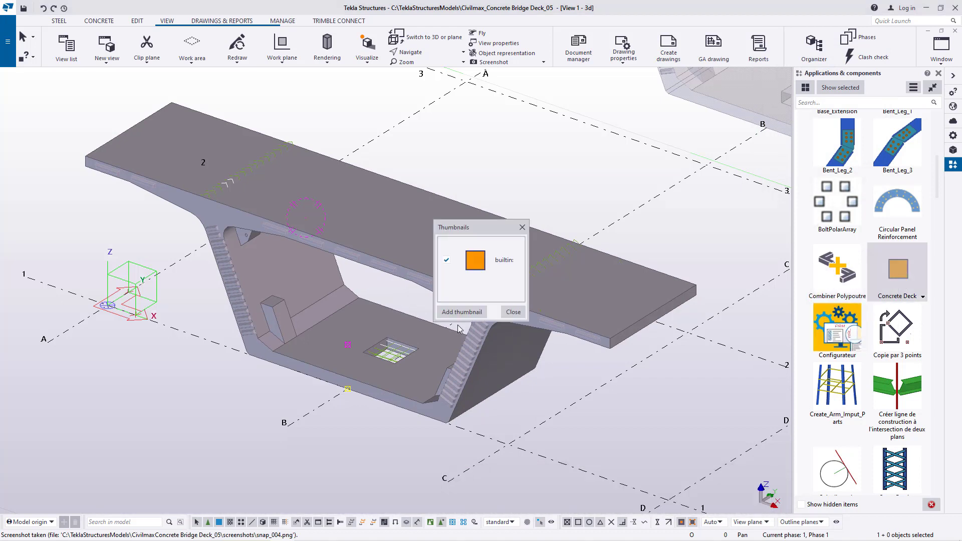
{"action": "left_click", "coordinate": [473, 313]}
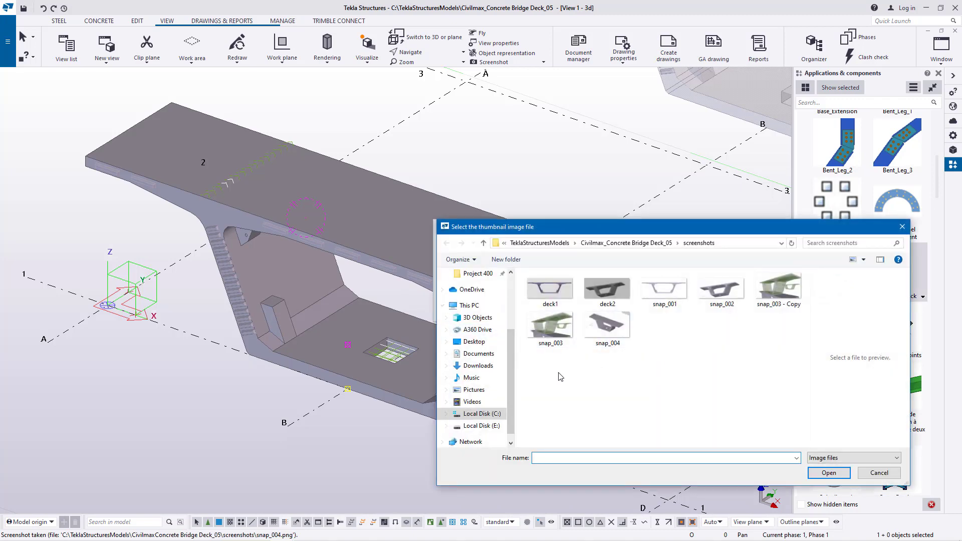
{"action": "left_click", "coordinate": [549, 330]}
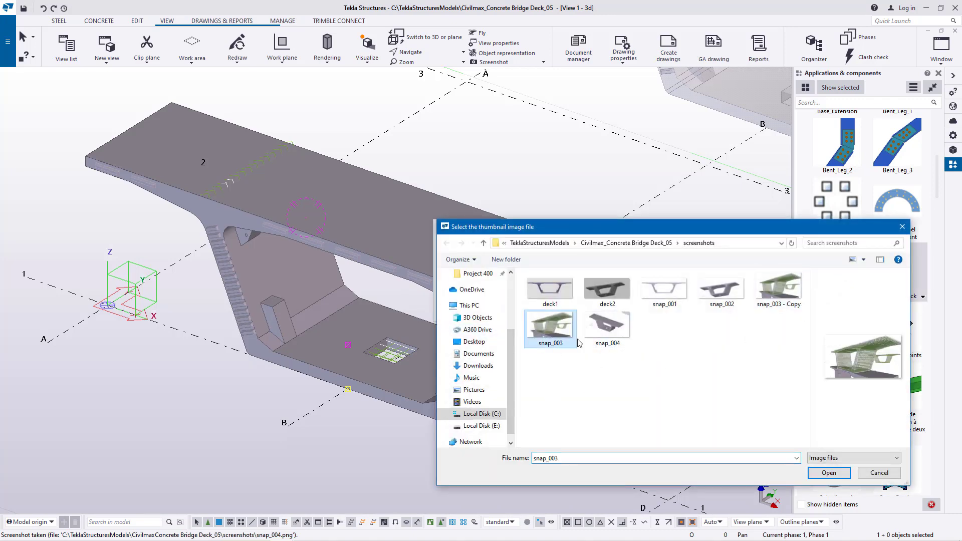
{"action": "left_click", "coordinate": [828, 473]}
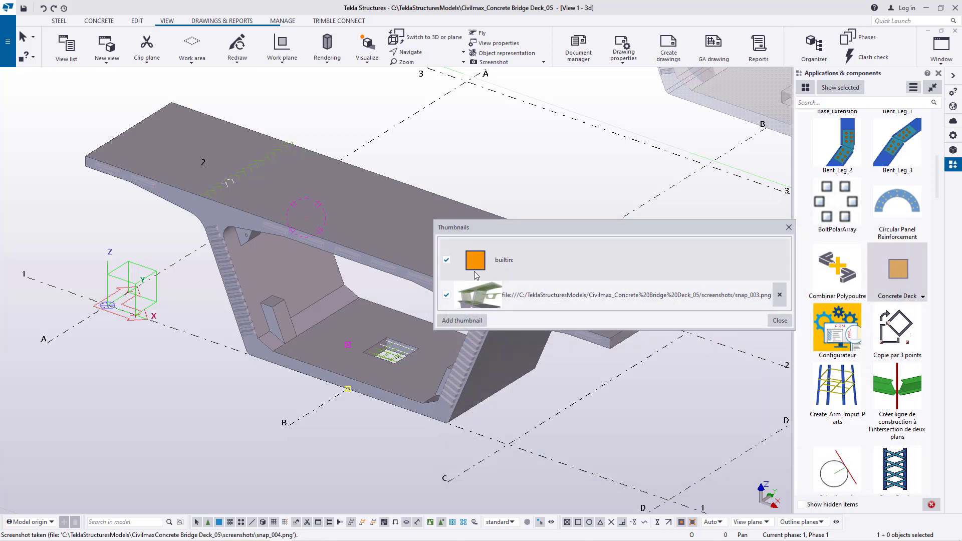
Disable the builtin thumbnail of the Concrete Deck component so only snap_003 represents it, and close the thumbnail settings
{"action": "left_click", "coordinate": [446, 260]}
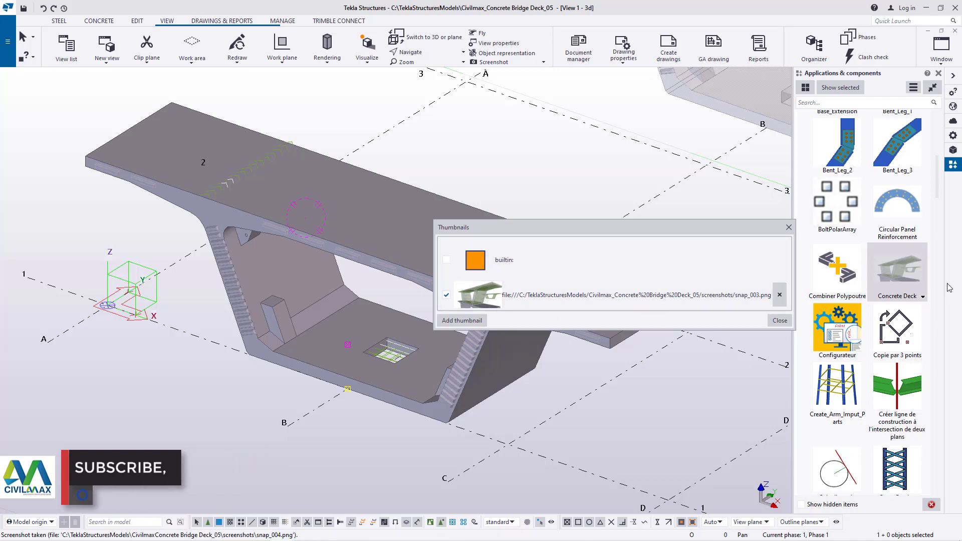
{"action": "left_click", "coordinate": [778, 323]}
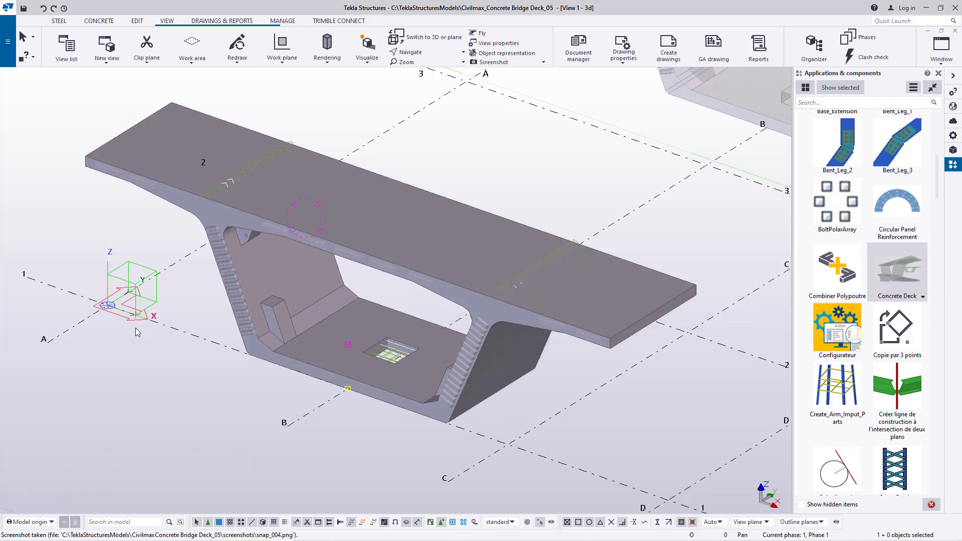
Place a Concrete Deck component on grid line 3 beside grid line D
{"action": "scroll", "coordinate": [437, 290], "scroll_direction": "down", "scroll_amount": 5}
{"action": "scroll", "coordinate": [449, 271], "scroll_direction": "up", "scroll_amount": 2}
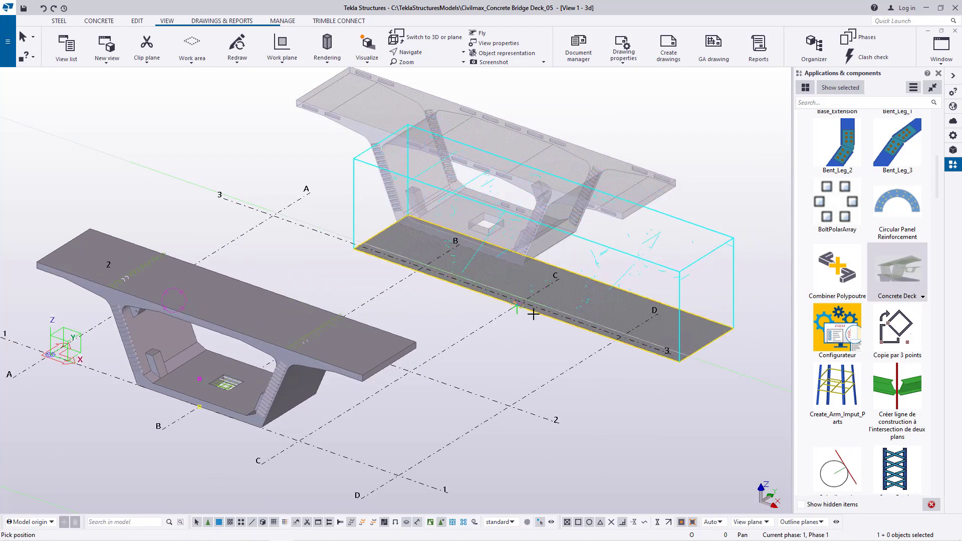
{"action": "left_click", "coordinate": [621, 334]}
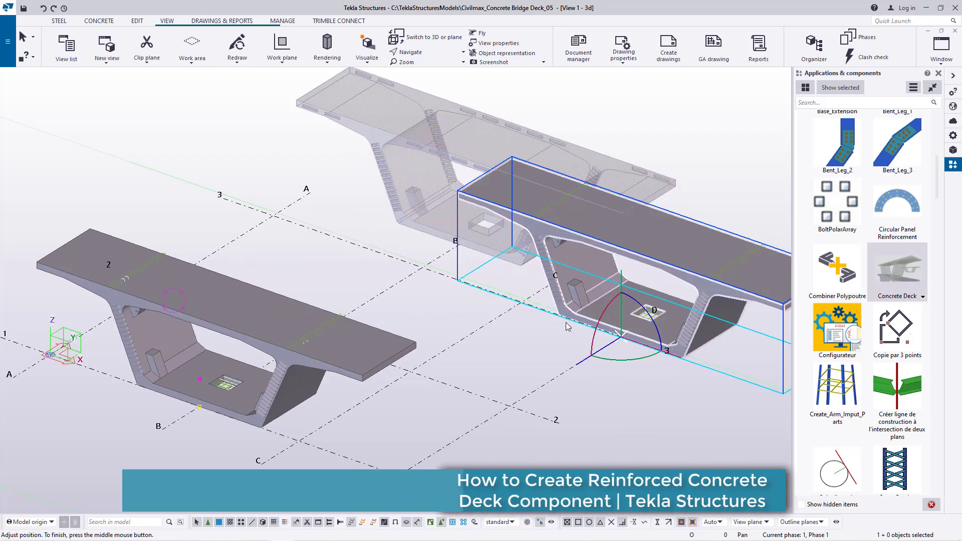
Rotate the placed deck horizontally about its insertion point so it stands at an angle to grid line 3, and finish the placement
{"action": "scroll", "coordinate": [734, 214], "scroll_direction": "up", "scroll_amount": 2}
{"action": "scroll", "coordinate": [734, 214], "scroll_direction": "down", "scroll_amount": 1}
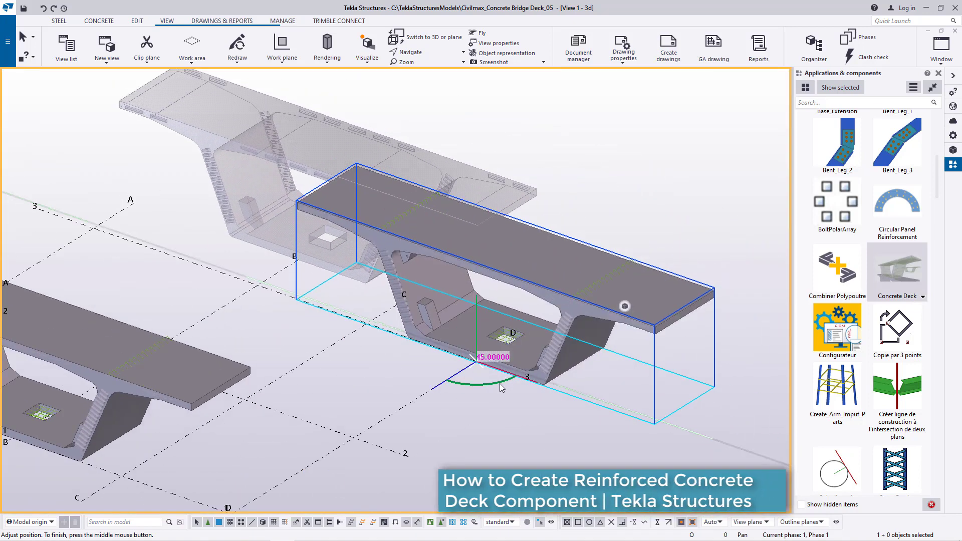
{"action": "left_click_drag", "start_coordinate": [501, 384], "coordinate": [472, 371]}
{"action": "scroll", "coordinate": [466, 395], "scroll_direction": "up", "scroll_amount": 3}
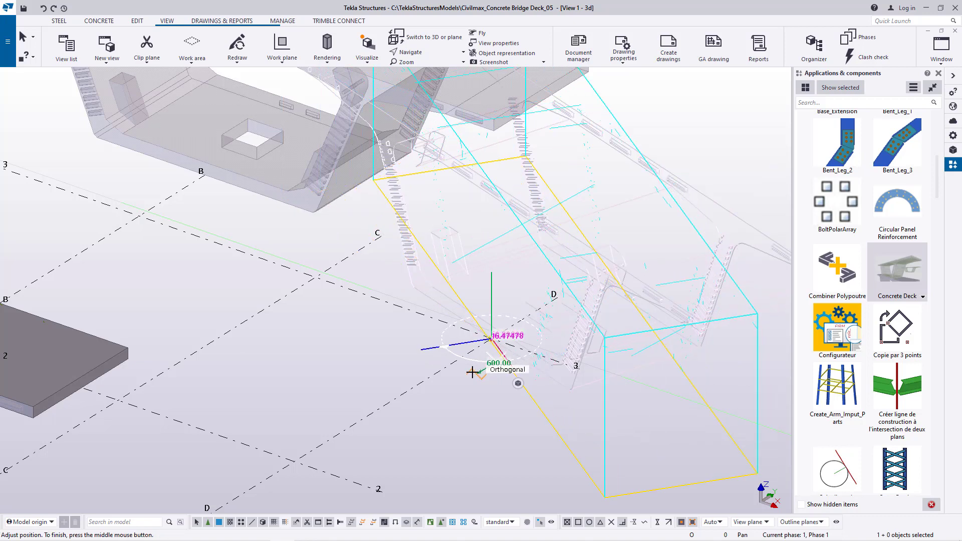
{"action": "left_click_drag", "start_coordinate": [657, 243], "coordinate": [721, 150]}
{"action": "middle_click_drag", "start_coordinate": [746, 150], "coordinate": [697, 163], "text": "ctrl"}
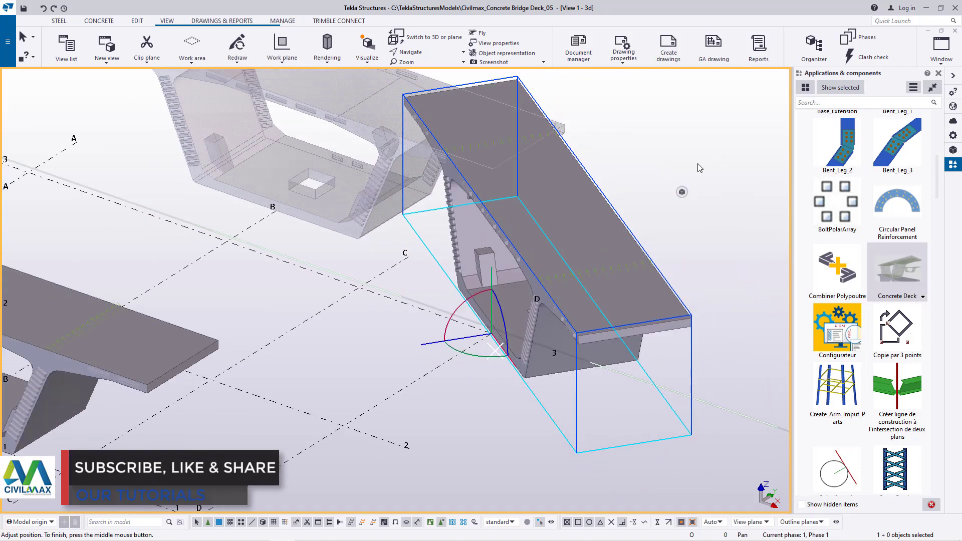
{"action": "left_click", "coordinate": [413, 251]}
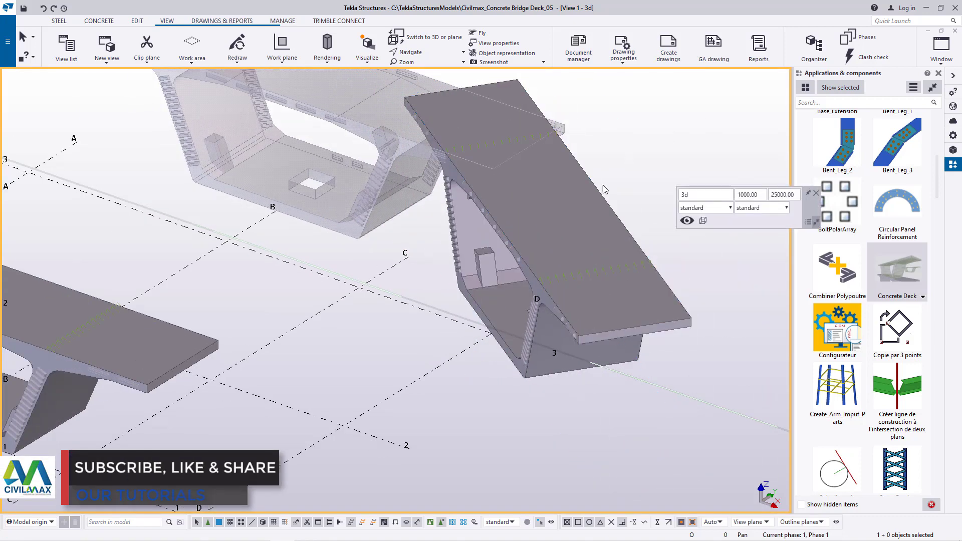
Copy the rotated deck twice across its width, from the top slab's front corner to successive rear corners, forming three adjoining segments
{"action": "scroll", "coordinate": [438, 152], "scroll_direction": "down", "scroll_amount": 3}
{"action": "left_click", "coordinate": [423, 61]}
{"action": "left_click", "coordinate": [413, 70]}
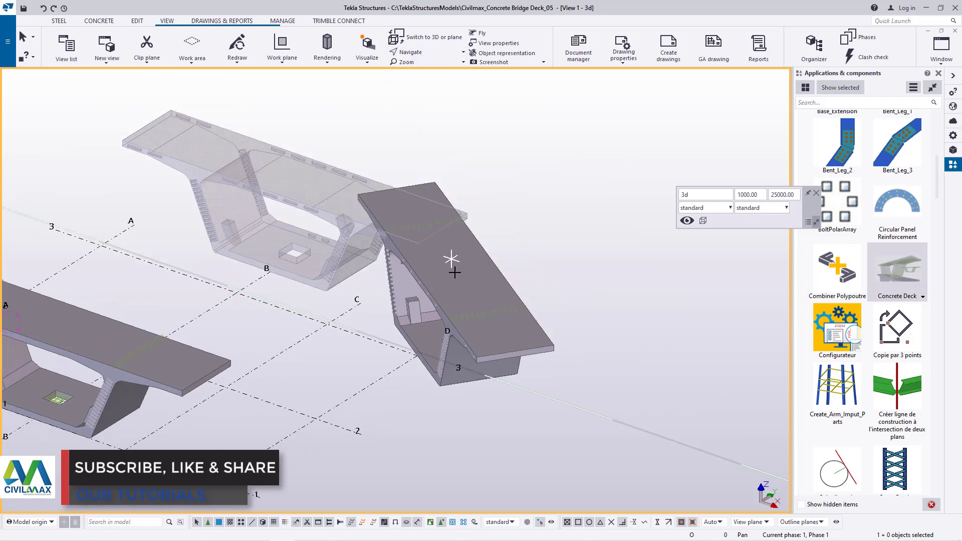
{"action": "left_click", "coordinate": [503, 314]}
{"action": "right_click", "coordinate": [575, 220]}
{"action": "left_click", "coordinate": [597, 222]}
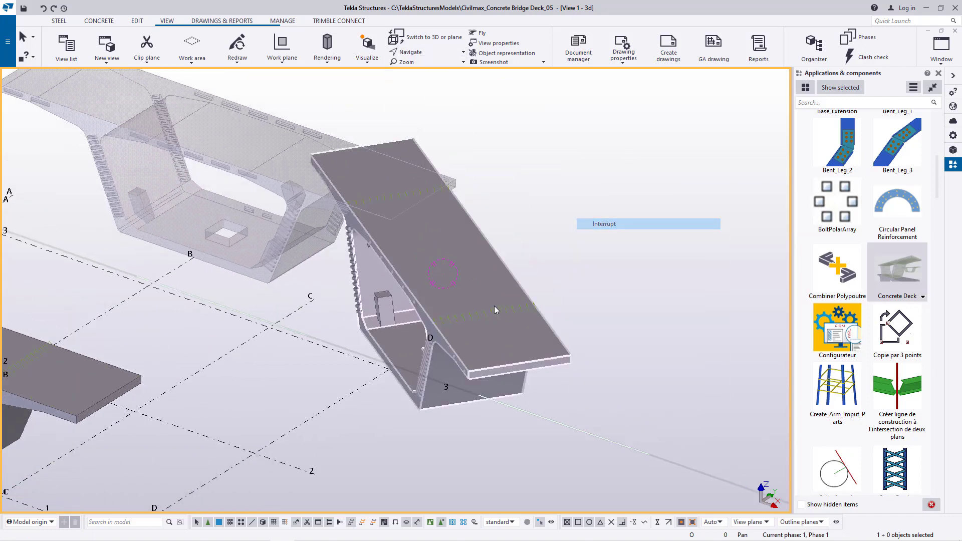
{"action": "right_click", "coordinate": [555, 169]}
{"action": "left_click", "coordinate": [601, 223]}
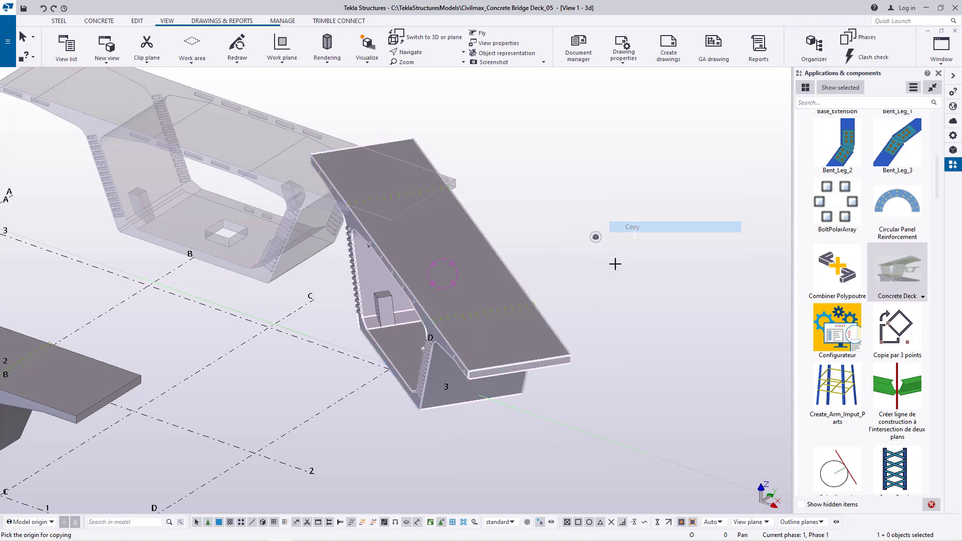
{"action": "scroll", "coordinate": [461, 360], "scroll_direction": "up", "scroll_amount": 5}
{"action": "scroll", "coordinate": [467, 362], "scroll_direction": "up", "scroll_amount": 1}
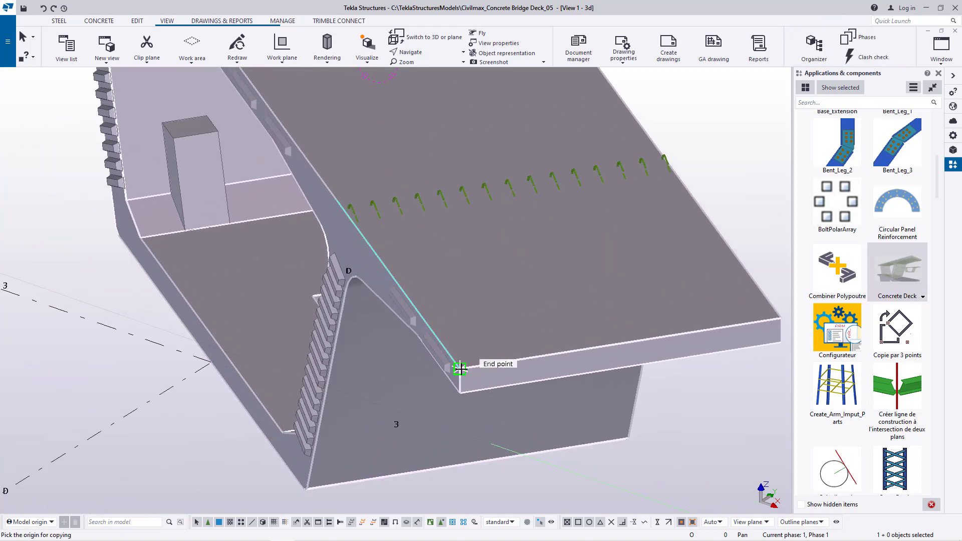
{"action": "left_click", "coordinate": [460, 368]}
{"action": "scroll", "coordinate": [461, 369], "scroll_direction": "down", "scroll_amount": 2}
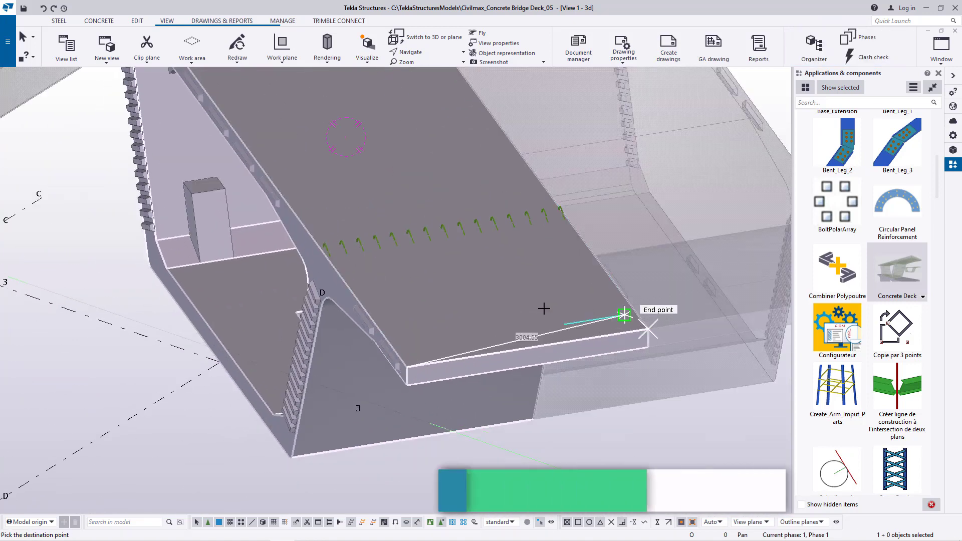
{"action": "scroll", "coordinate": [226, 356], "scroll_direction": "down", "scroll_amount": 2}
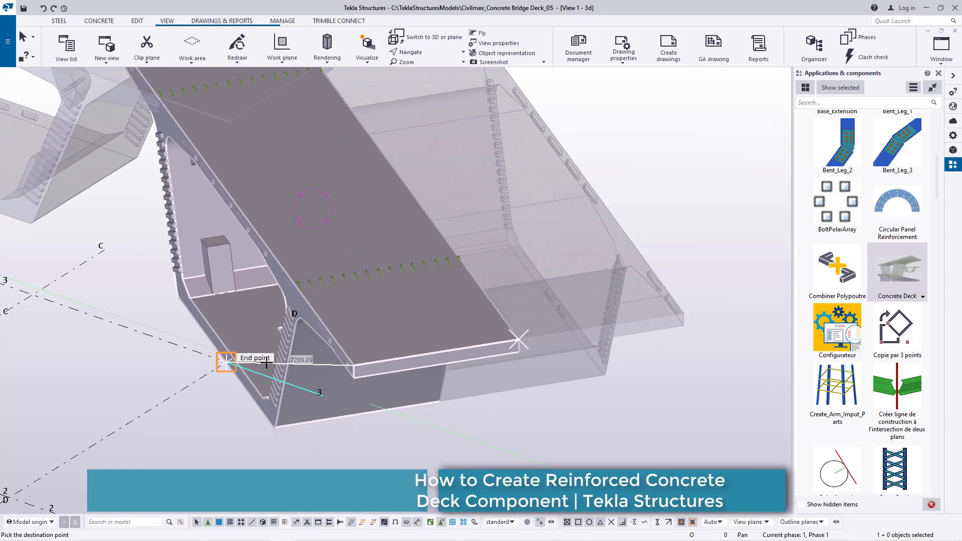
{"action": "left_click", "coordinate": [682, 311]}
{"action": "scroll", "coordinate": [466, 288], "scroll_direction": "down", "scroll_amount": 3}
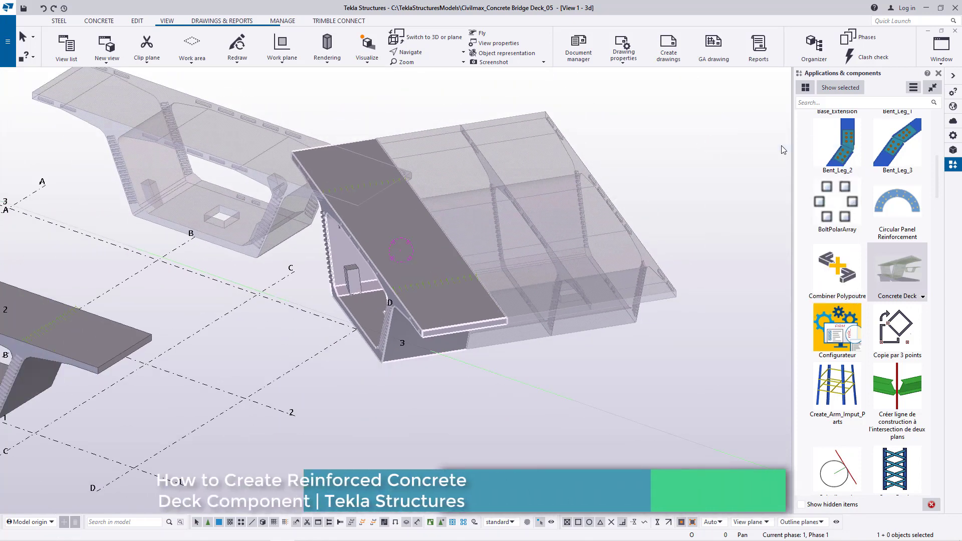
{"action": "left_click", "coordinate": [646, 134]}
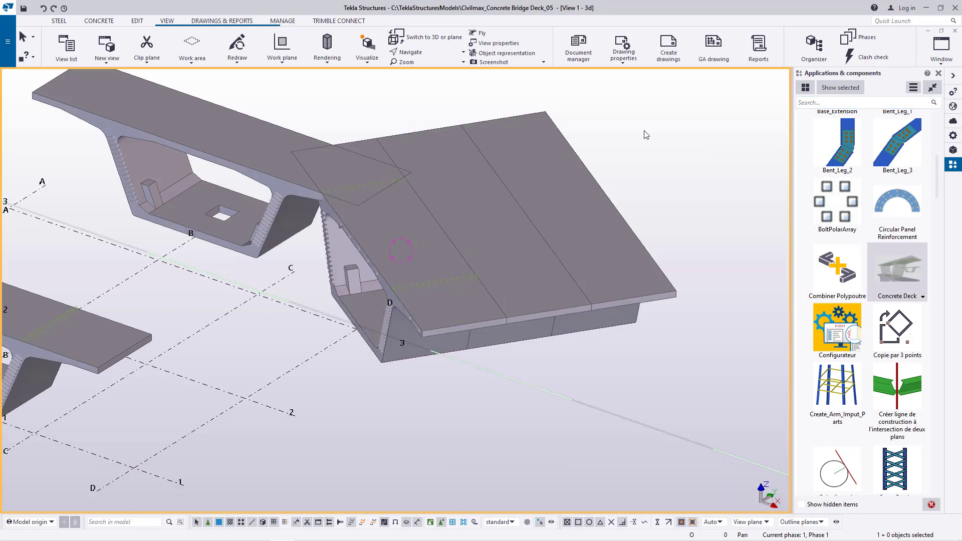
Undo the two deck copies, the rotation and the placement of the Concrete Deck component
{"action": "scroll", "coordinate": [421, 298], "scroll_direction": "up", "scroll_amount": 5}
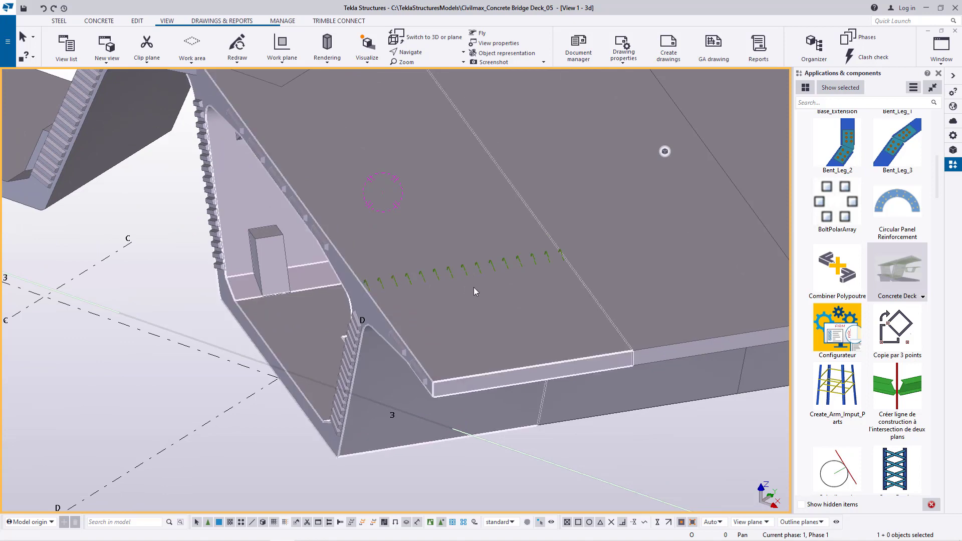
{"action": "scroll", "coordinate": [386, 314], "scroll_direction": "down", "scroll_amount": 2}
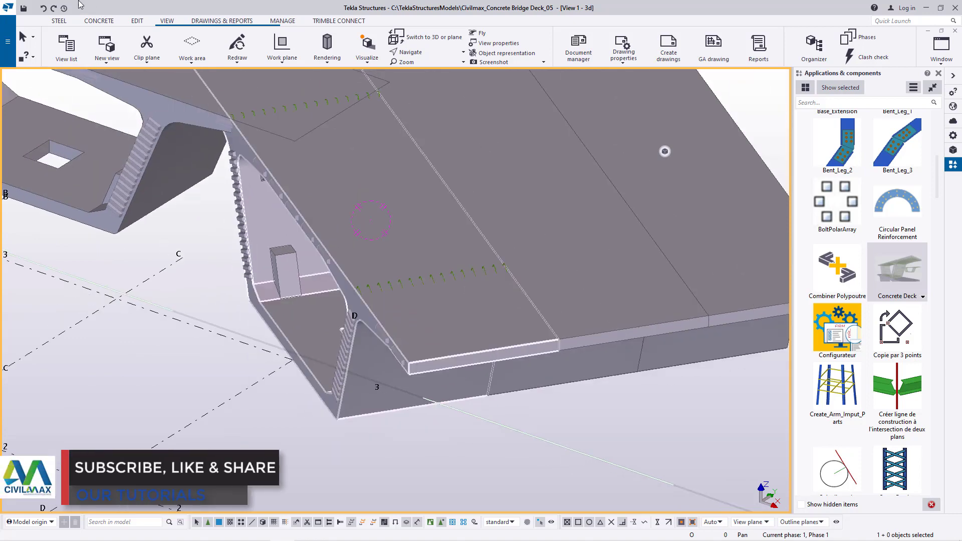
{"action": "left_click", "coordinate": [43, 9]}
{"action": "left_click", "coordinate": [44, 9]}
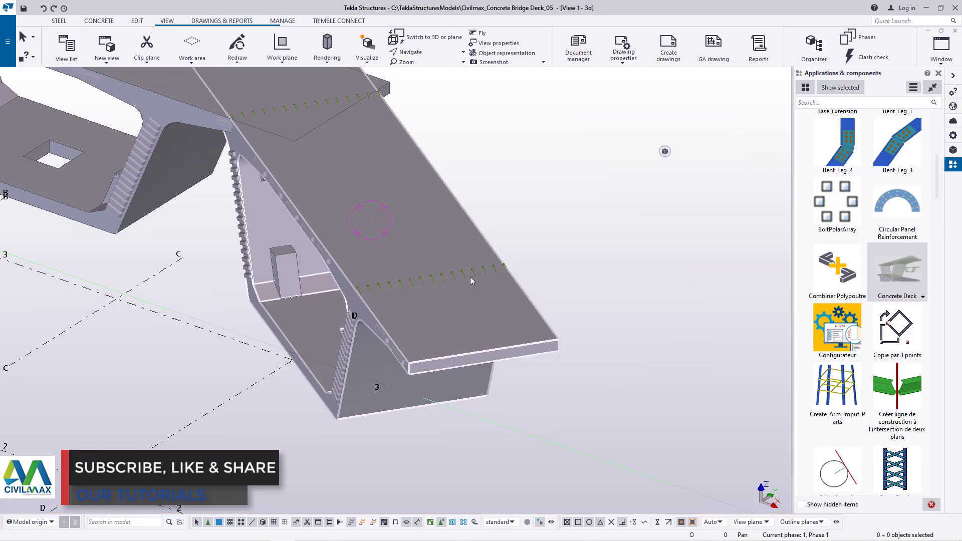
{"action": "scroll", "coordinate": [521, 304], "scroll_direction": "down", "scroll_amount": 3}
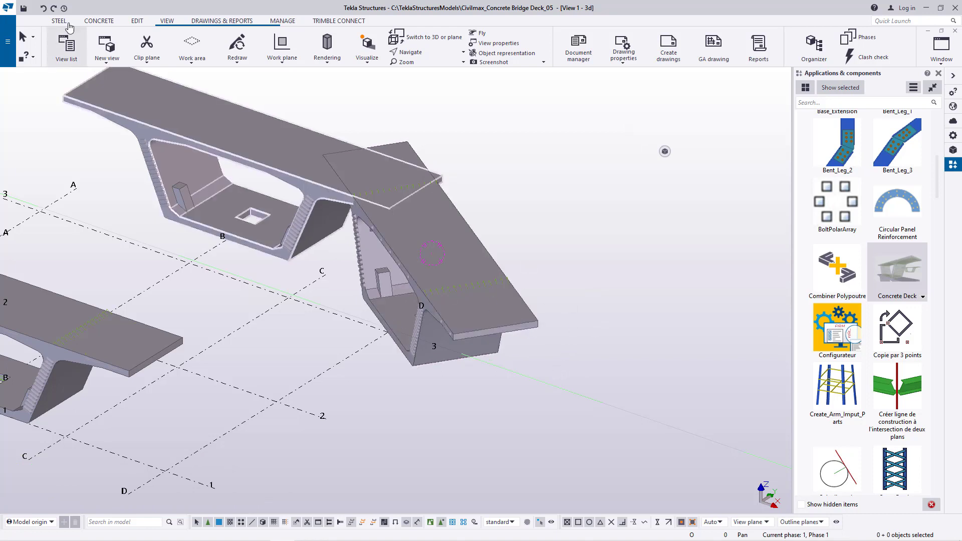
{"action": "left_click", "coordinate": [44, 8]}
{"action": "left_click", "coordinate": [44, 8]}
{"action": "left_click", "coordinate": [44, 8]}
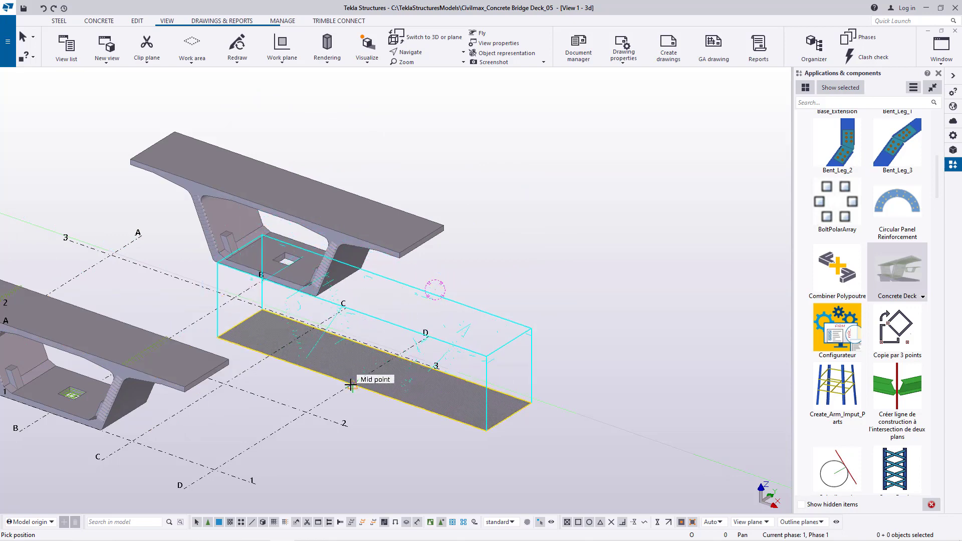
Place a Concrete Deck component at the midpoint of grid line D between grid lines 2 and 3, keeping its default orientation
{"action": "left_click", "coordinate": [351, 385]}
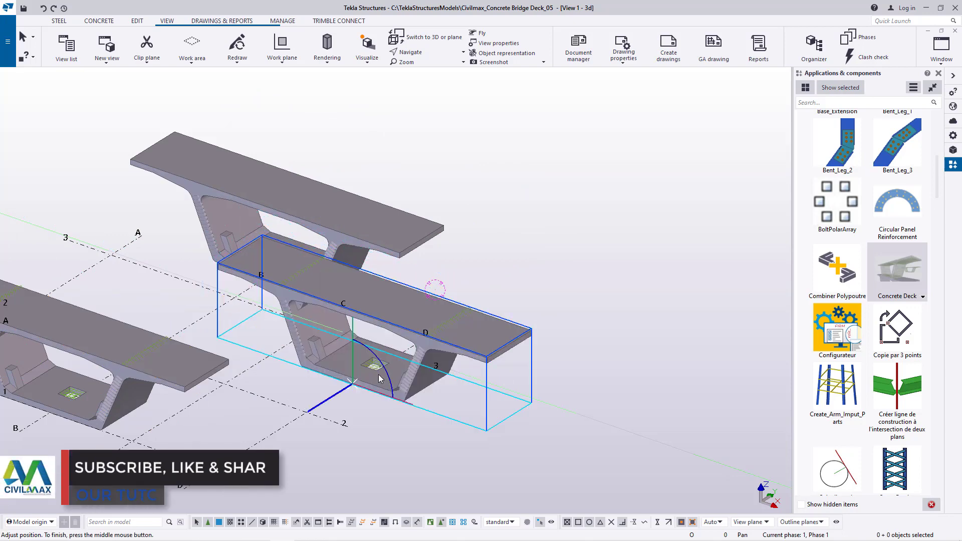
{"action": "right_click", "coordinate": [585, 243]}
{"action": "left_click", "coordinate": [614, 249]}
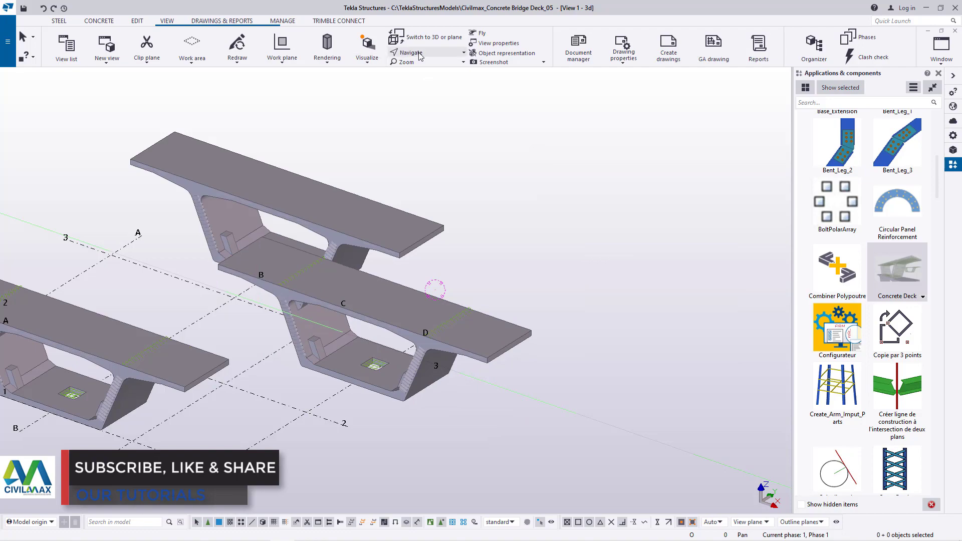
Select the newly placed deck segment with all its contents by area in the plane view, and return to the 3D view
{"action": "middle_click_drag", "start_coordinate": [393, 301], "coordinate": [340, 225], "text": "ctrl"}
{"action": "right_click", "coordinate": [336, 186]}
{"action": "left_click", "coordinate": [353, 191]}
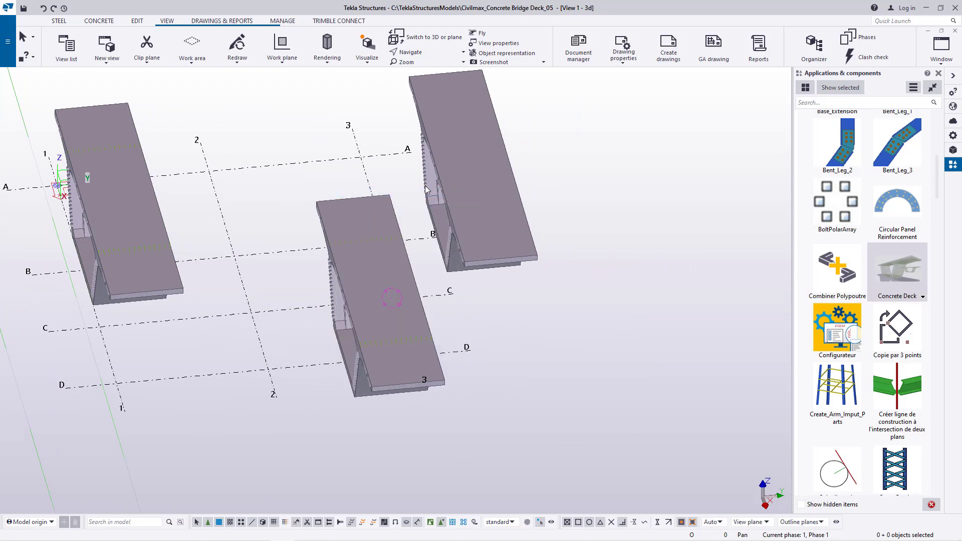
{"action": "left_click", "coordinate": [420, 37]}
{"action": "scroll", "coordinate": [398, 379], "scroll_direction": "up", "scroll_amount": 10}
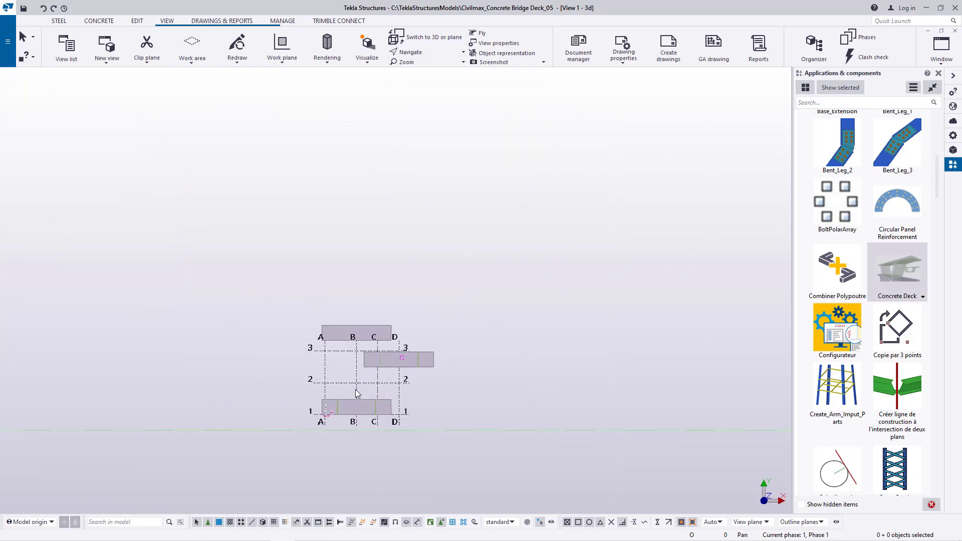
{"action": "left_click_drag", "start_coordinate": [721, 356], "coordinate": [204, 224]}
{"action": "left_click", "coordinate": [434, 37]}
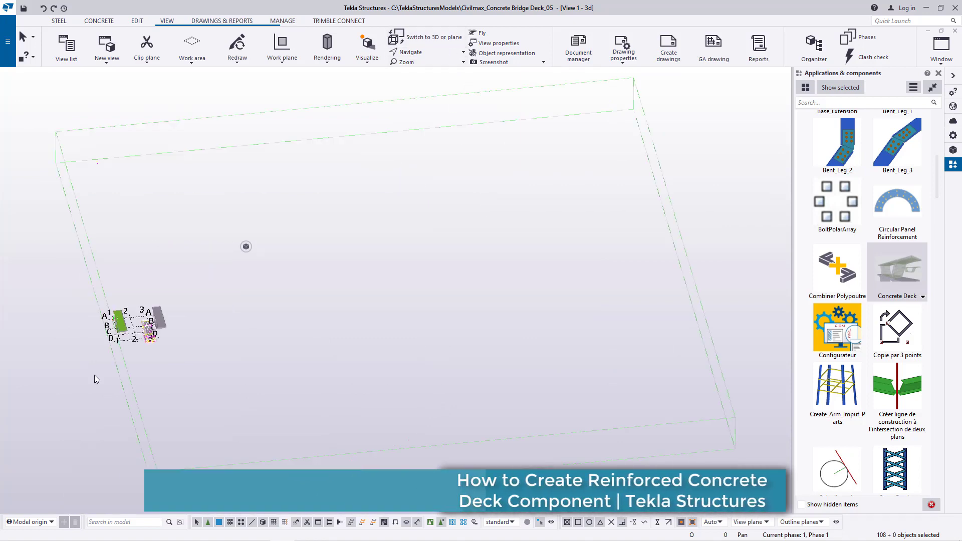
Copy the selected deck segment from the top slab's front end corner to its rear end corner, end the command, and select the copy
{"action": "scroll", "coordinate": [192, 293], "scroll_direction": "up", "scroll_amount": 5}
{"action": "scroll", "coordinate": [192, 293], "scroll_direction": "up", "scroll_amount": 5}
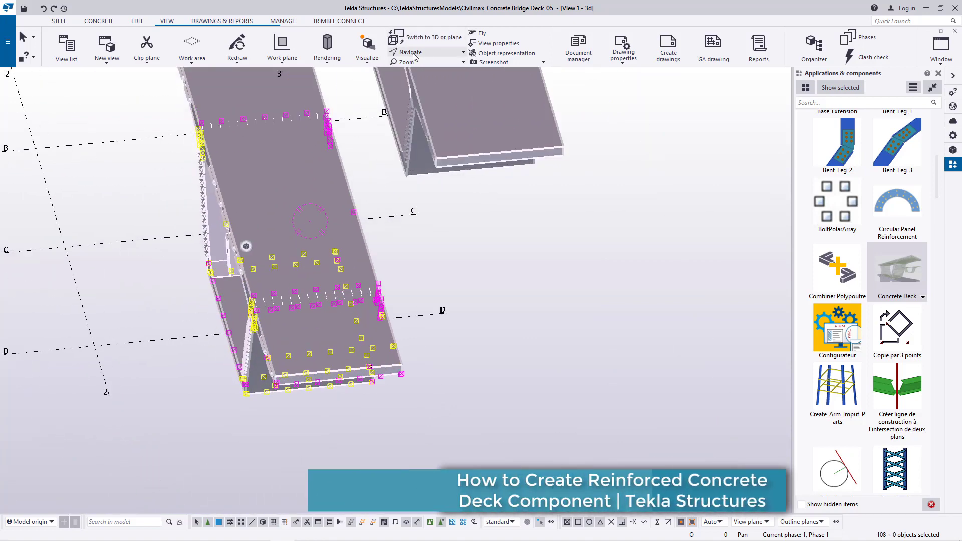
{"action": "middle_click_drag", "start_coordinate": [216, 335], "coordinate": [309, 335], "text": "ctrl"}
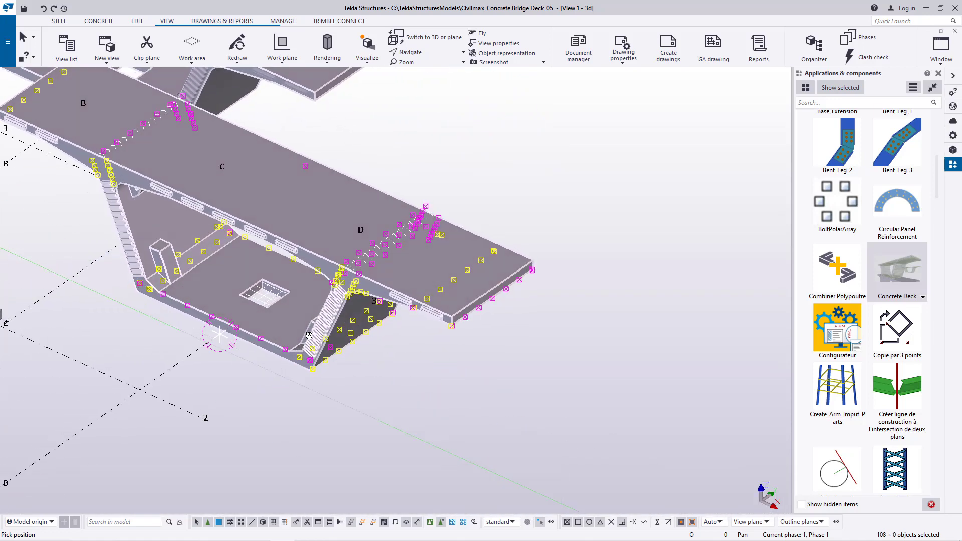
{"action": "right_click", "coordinate": [554, 150]}
{"action": "key", "text": "Escape"}
{"action": "right_click", "coordinate": [568, 144]}
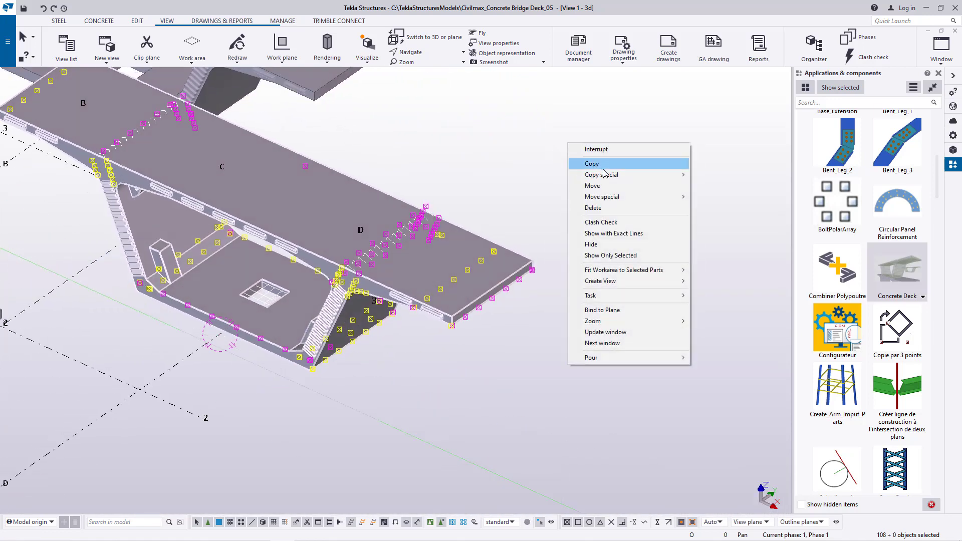
{"action": "left_click", "coordinate": [591, 163]}
{"action": "scroll", "coordinate": [453, 317], "scroll_direction": "up", "scroll_amount": 6}
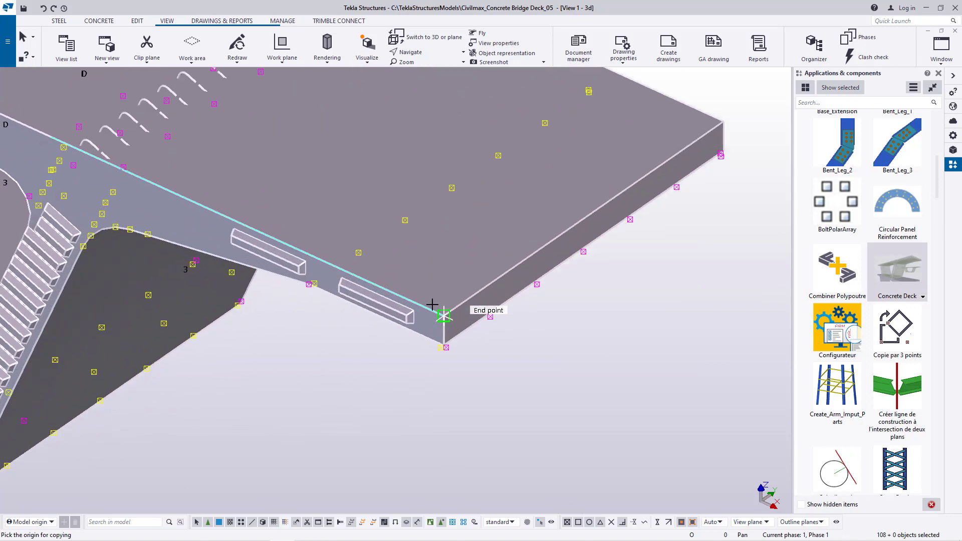
{"action": "left_click", "coordinate": [448, 322]}
{"action": "scroll", "coordinate": [303, 376], "scroll_direction": "down", "scroll_amount": 5}
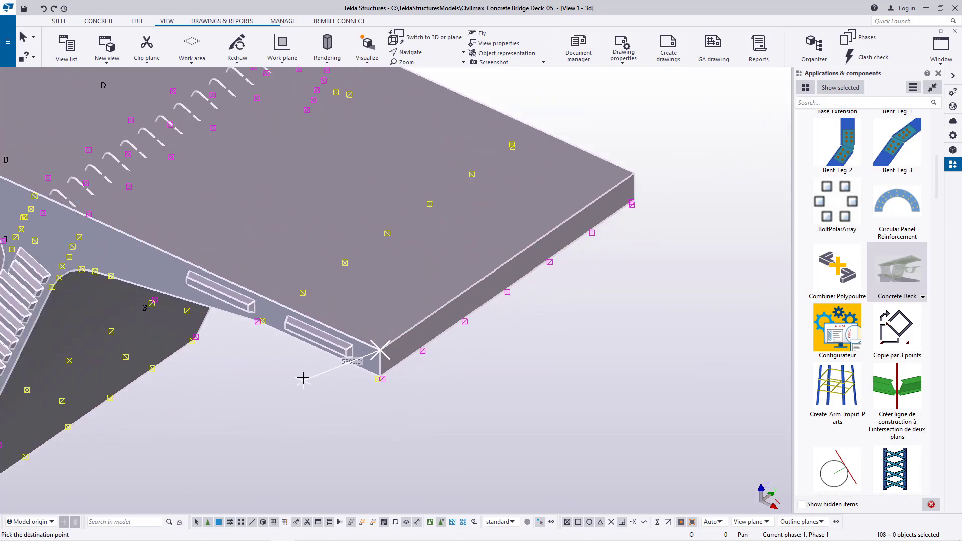
{"action": "scroll", "coordinate": [517, 243], "scroll_direction": "up", "scroll_amount": 6}
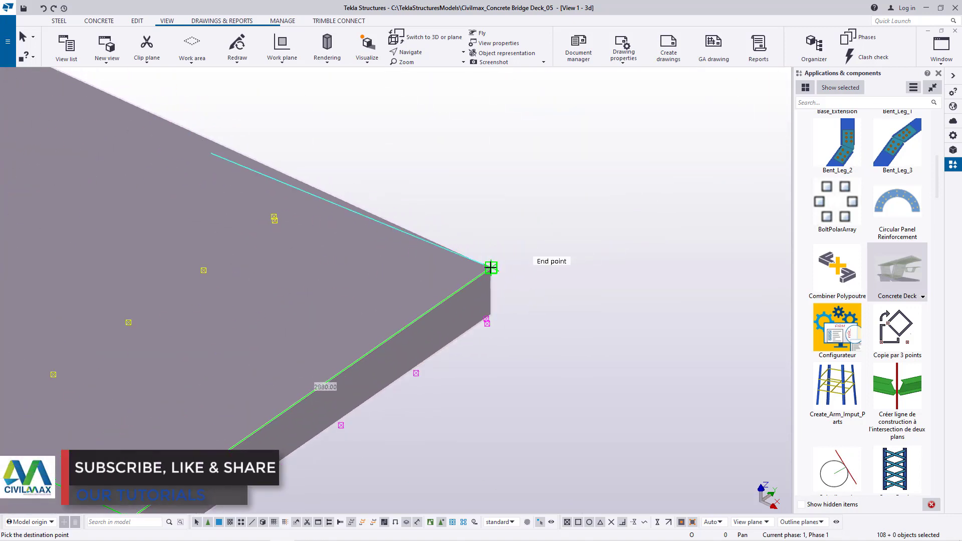
{"action": "scroll", "coordinate": [543, 322], "scroll_direction": "down", "scroll_amount": 5}
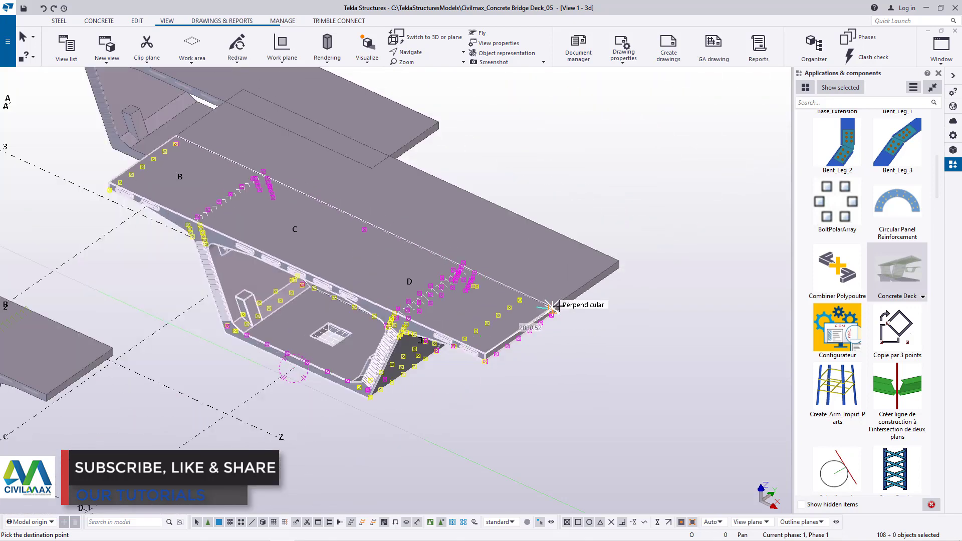
{"action": "right_click", "coordinate": [588, 180]}
{"action": "left_click", "coordinate": [611, 190]}
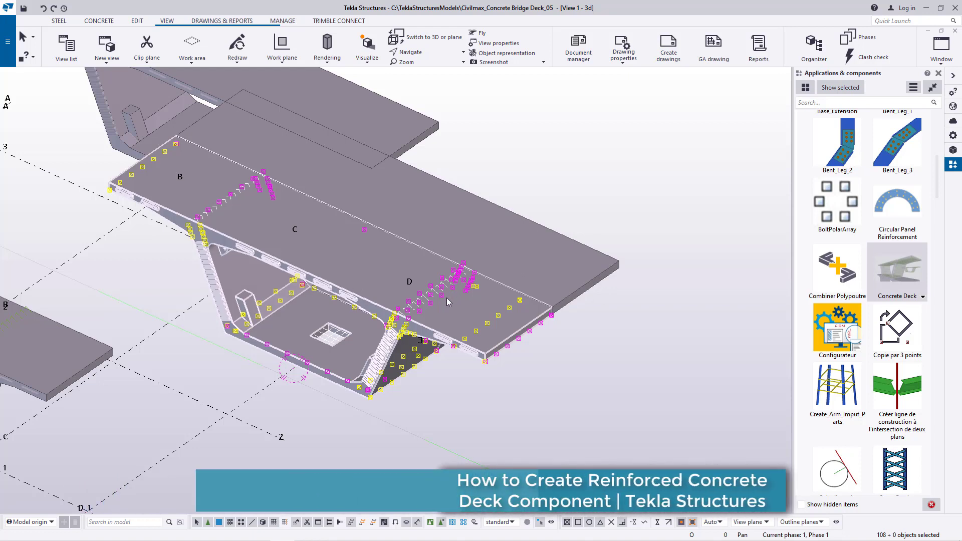
{"action": "left_click", "coordinate": [552, 279]}
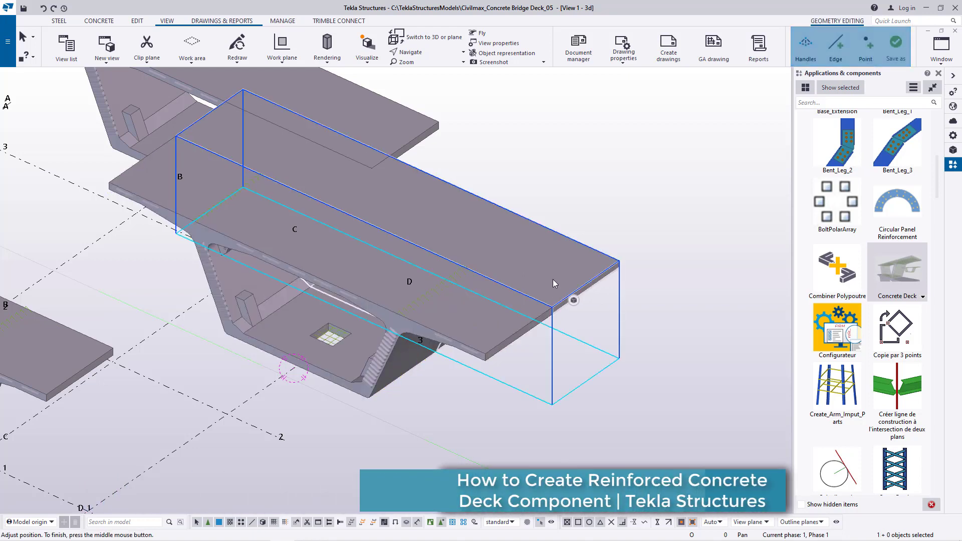
Undo the last deck segment copy, clearing the loose blocks left beside the original segment's rear end, and end the active command
{"action": "key", "text": "Escape"}
{"action": "left_click", "coordinate": [425, 52]}
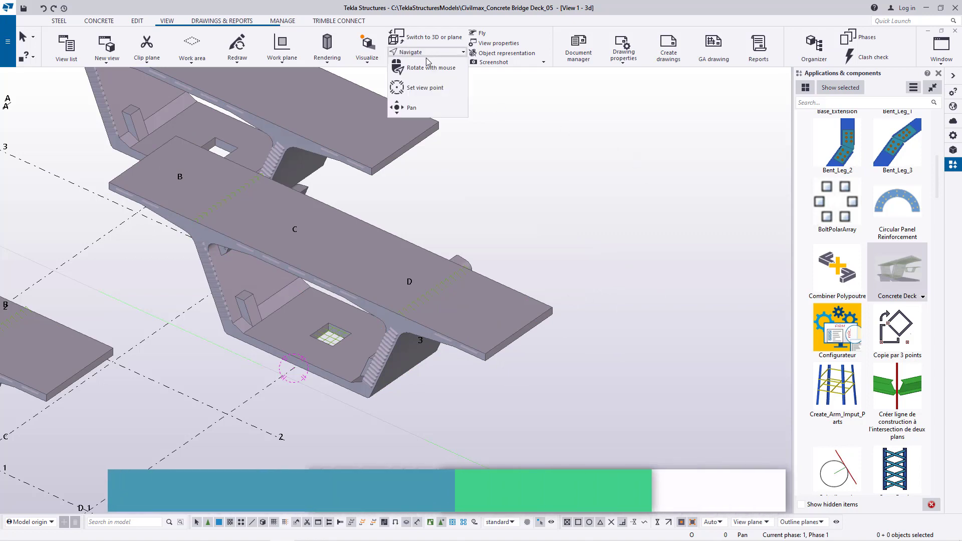
{"action": "left_click", "coordinate": [424, 87]}
{"action": "middle_click_drag", "start_coordinate": [472, 277], "coordinate": [323, 271], "text": "ctrl"}
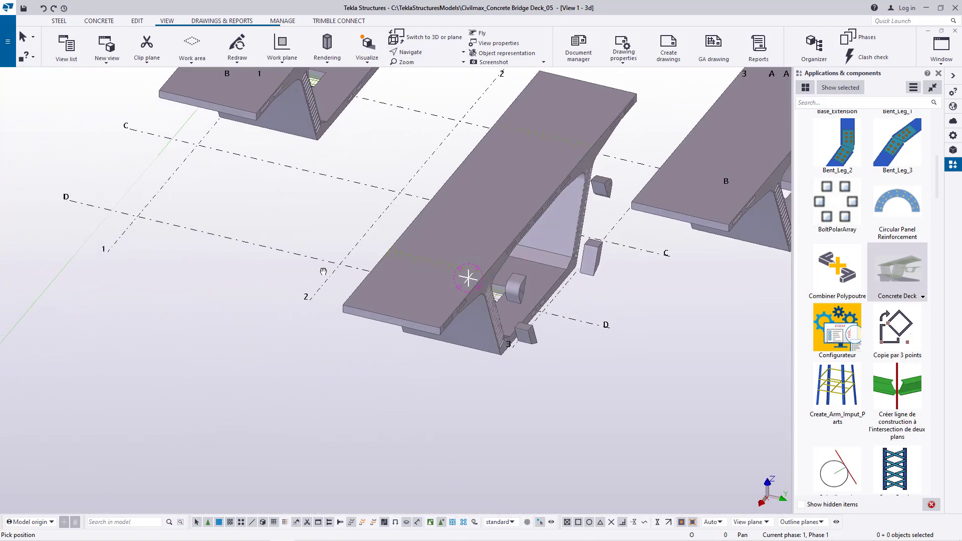
{"action": "left_click", "coordinate": [45, 9]}
{"action": "left_click", "coordinate": [44, 8]}
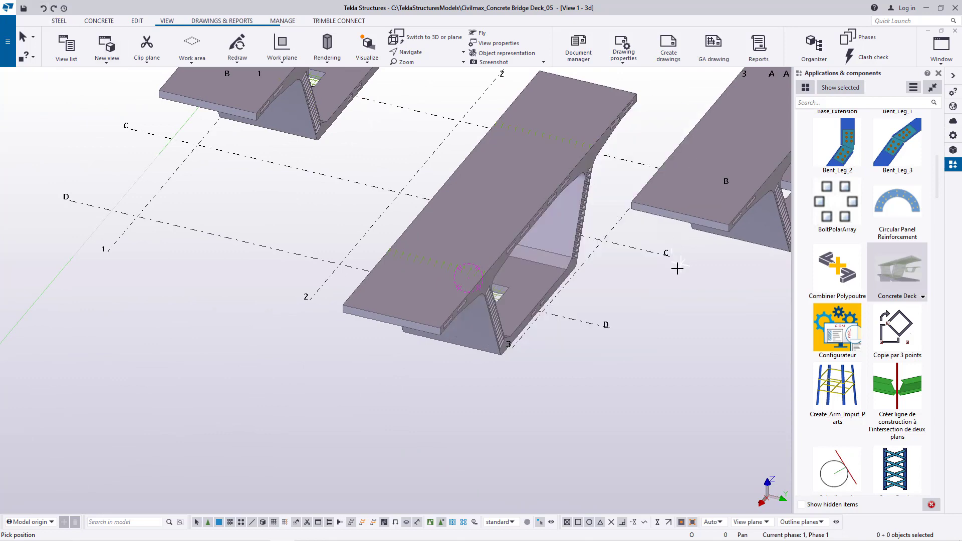
{"action": "scroll", "coordinate": [677, 269], "scroll_direction": "up", "scroll_amount": 4}
{"action": "right_click", "coordinate": [594, 274]}
{"action": "left_click", "coordinate": [623, 281]}
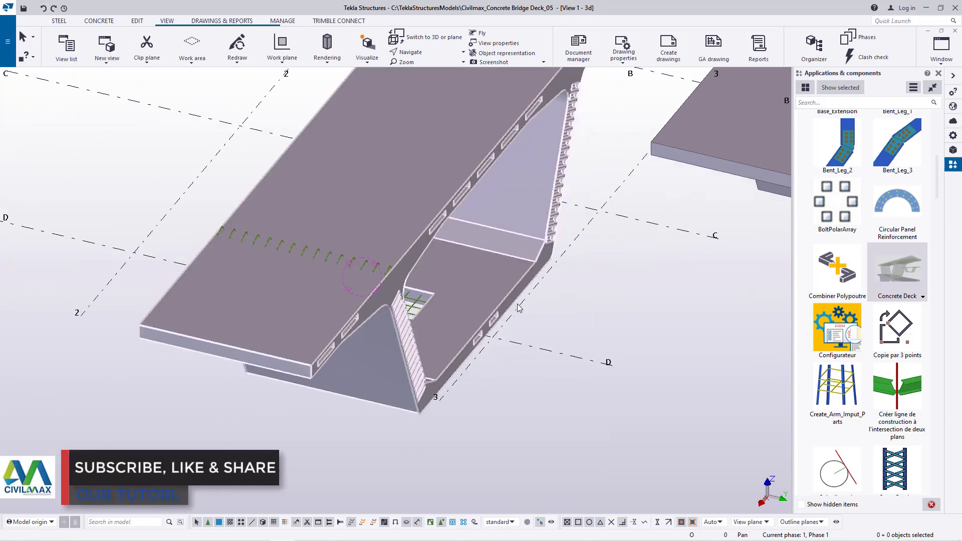
Place a Concrete Deck component against the segment's rear end, where grid line D meets the bottom slab edge
{"action": "scroll", "coordinate": [507, 338], "scroll_direction": "up", "scroll_amount": 6}
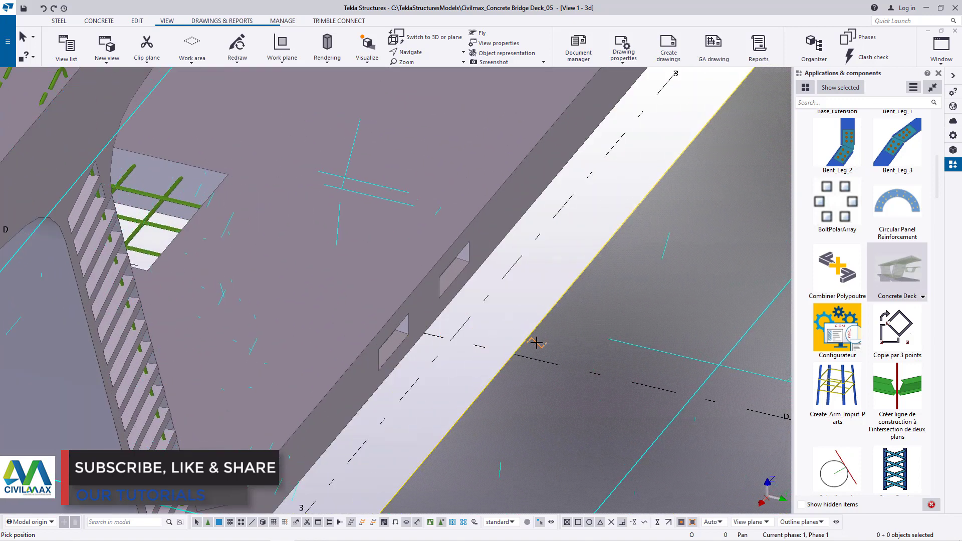
{"action": "left_click", "coordinate": [425, 332]}
{"action": "scroll", "coordinate": [484, 322], "scroll_direction": "down", "scroll_amount": 5}
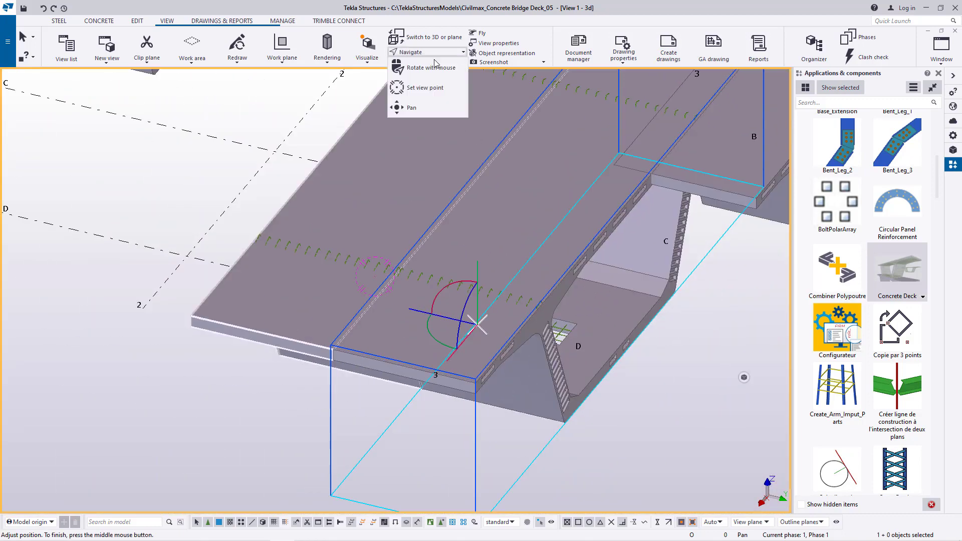
{"action": "scroll", "coordinate": [518, 335], "scroll_direction": "down", "scroll_amount": 8}
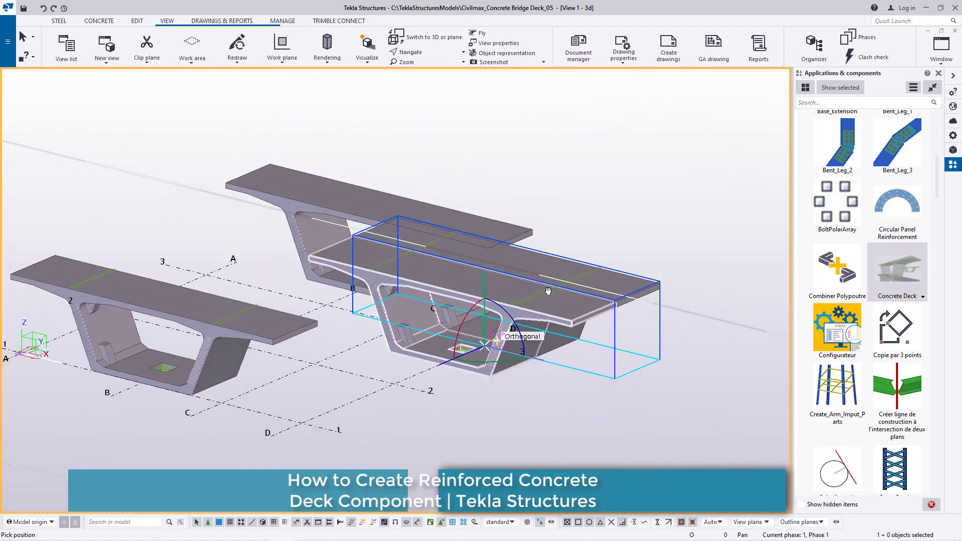
{"action": "middle_click_drag", "start_coordinate": [548, 291], "coordinate": [548, 323], "text": "ctrl"}
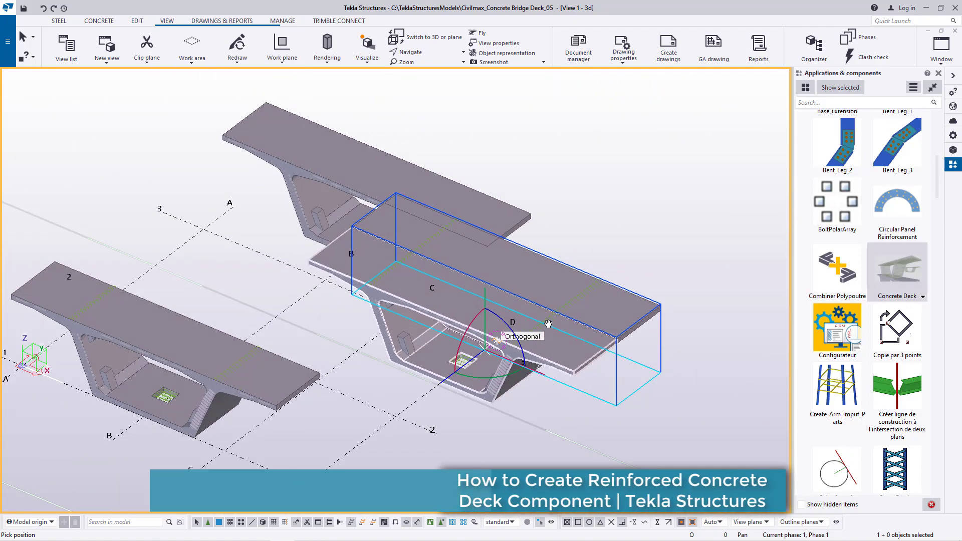
Place an extra Concrete Deck component in the free space beyond the other segments and delete it
{"action": "right_click", "coordinate": [599, 169]}
{"action": "left_click", "coordinate": [617, 170]}
{"action": "left_click", "coordinate": [615, 172]}
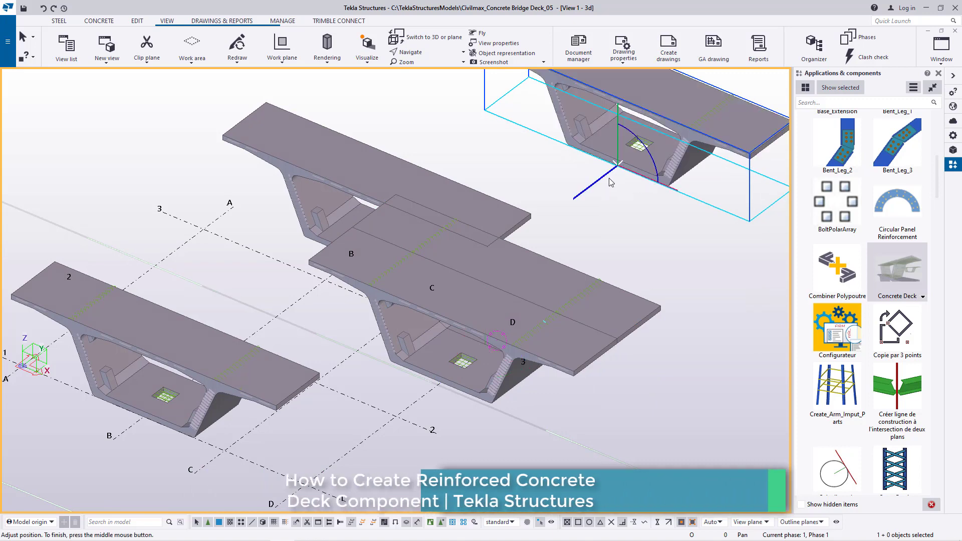
{"action": "scroll", "coordinate": [629, 161], "scroll_direction": "up", "scroll_amount": 3}
{"action": "scroll", "coordinate": [383, 352], "scroll_direction": "down", "scroll_amount": 3}
{"action": "scroll", "coordinate": [434, 352], "scroll_direction": "up", "scroll_amount": 2}
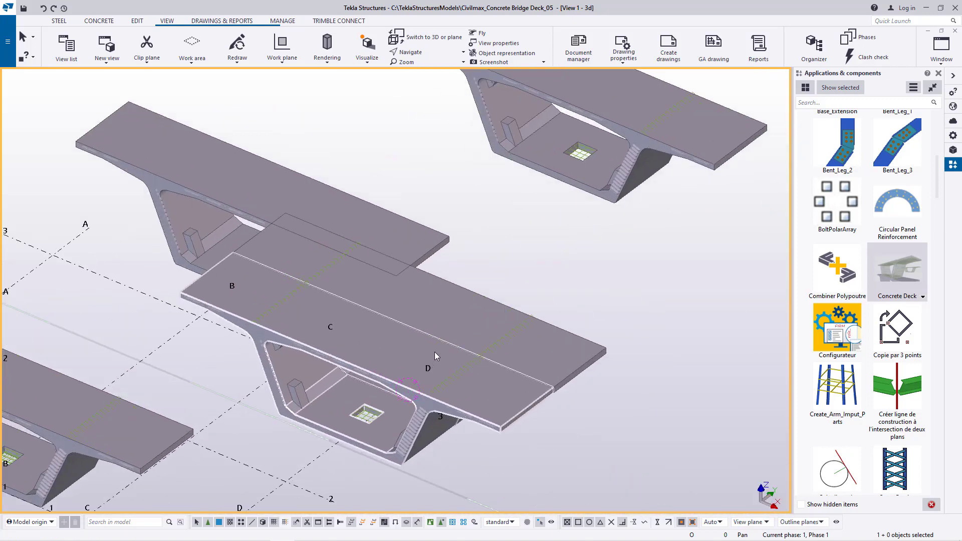
{"action": "scroll", "coordinate": [489, 371], "scroll_direction": "down", "scroll_amount": 2}
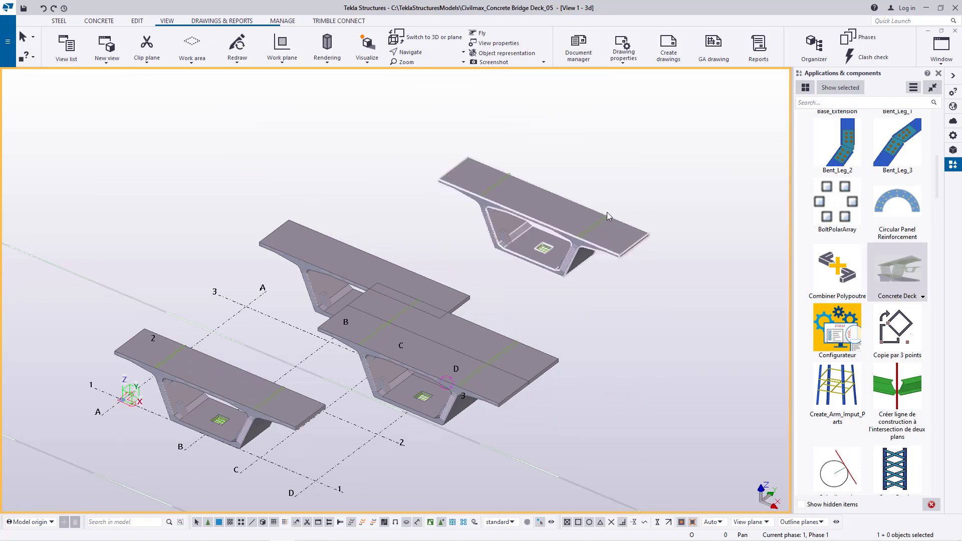
{"action": "left_click", "coordinate": [623, 223]}
{"action": "key", "text": "Delete"}
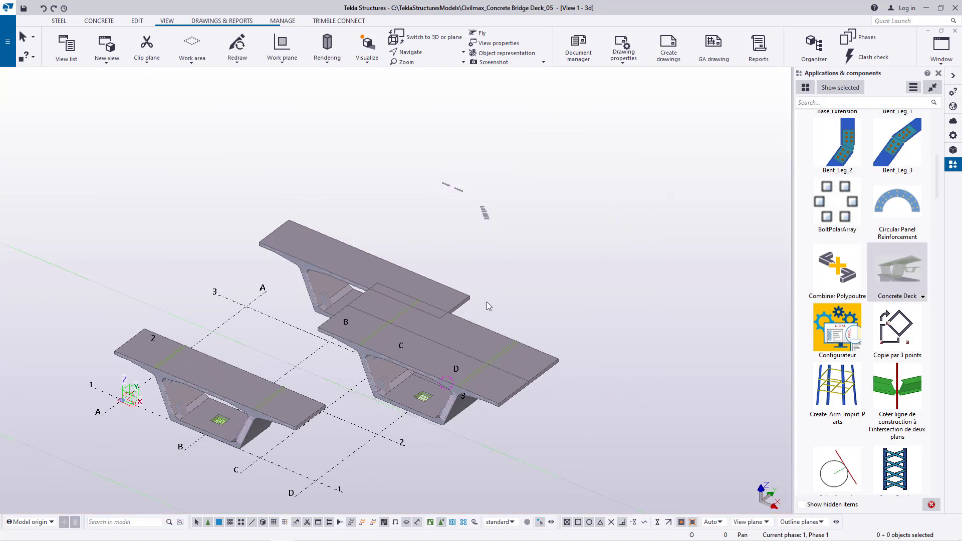
Delete the rear deck segment overlapping the adjoining pair, and undo this deletion while keeping the extra component deleted
{"action": "key", "text": "Delete"}
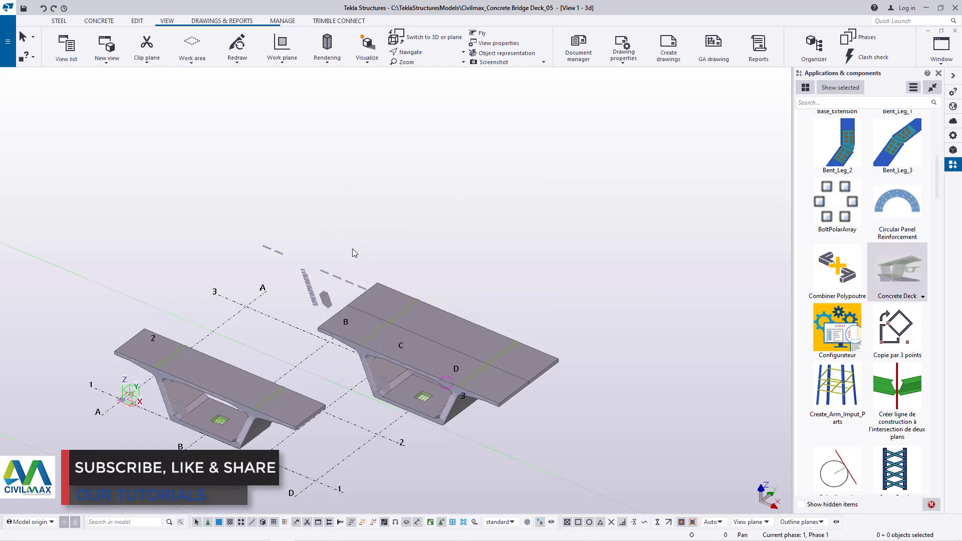
{"action": "left_click", "coordinate": [44, 8]}
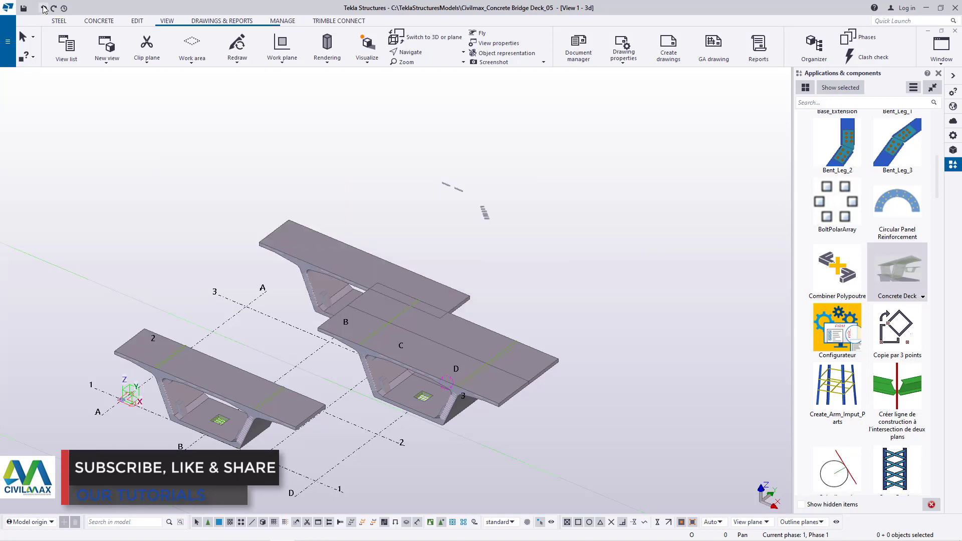
{"action": "left_click", "coordinate": [44, 8]}
{"action": "left_click", "coordinate": [53, 9]}
Examine the joint between the two adjoining deck segments and the separate segment near grid lines 1 and 2
{"action": "scroll", "coordinate": [423, 343], "scroll_direction": "up", "scroll_amount": 2}
{"action": "scroll", "coordinate": [423, 344], "scroll_direction": "up", "scroll_amount": 2}
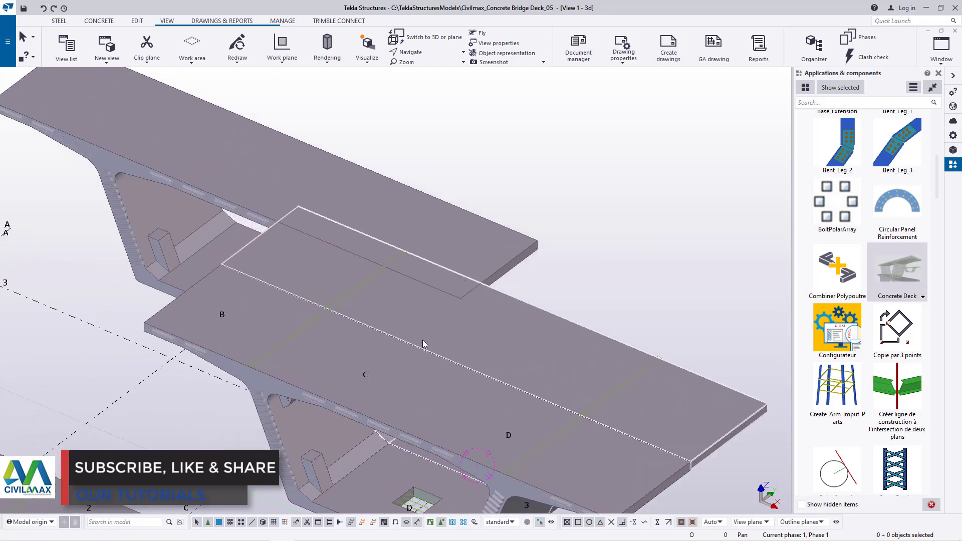
{"action": "scroll", "coordinate": [462, 335], "scroll_direction": "down", "scroll_amount": 1}
{"action": "scroll", "coordinate": [497, 414], "scroll_direction": "up", "scroll_amount": 3}
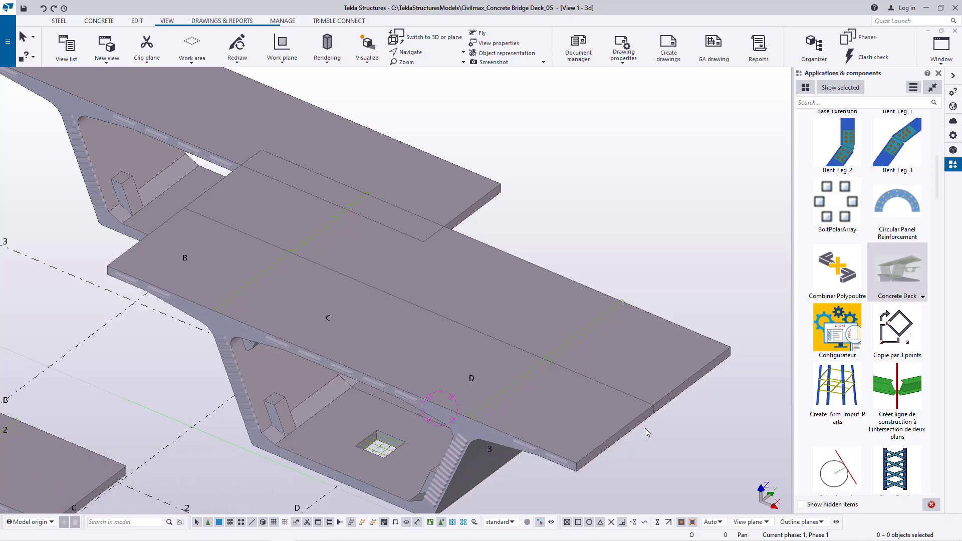
{"action": "scroll", "coordinate": [645, 326], "scroll_direction": "down", "scroll_amount": 1}
{"action": "scroll", "coordinate": [641, 336], "scroll_direction": "down", "scroll_amount": 1}
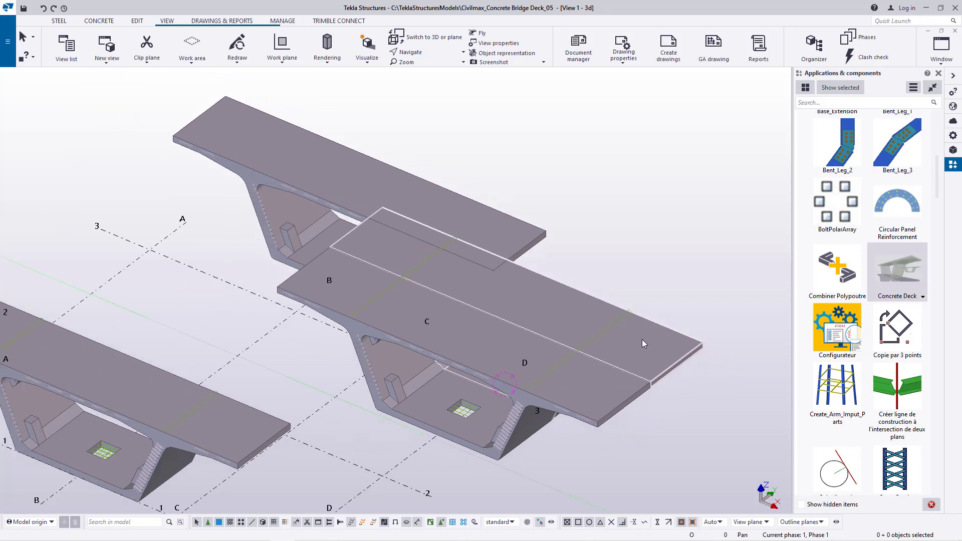
{"action": "scroll", "coordinate": [642, 339], "scroll_direction": "down", "scroll_amount": 1}
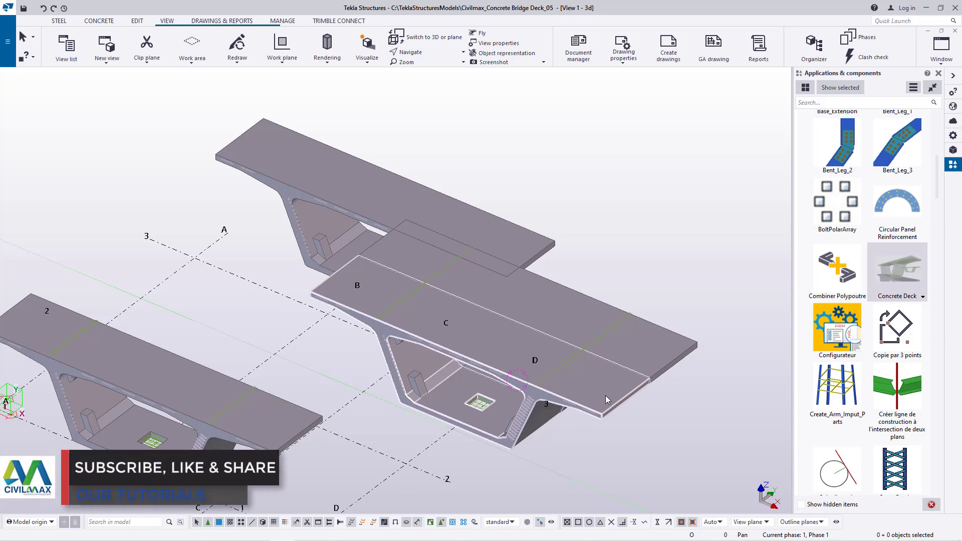
{"action": "scroll", "coordinate": [305, 383], "scroll_direction": "down", "scroll_amount": 1}
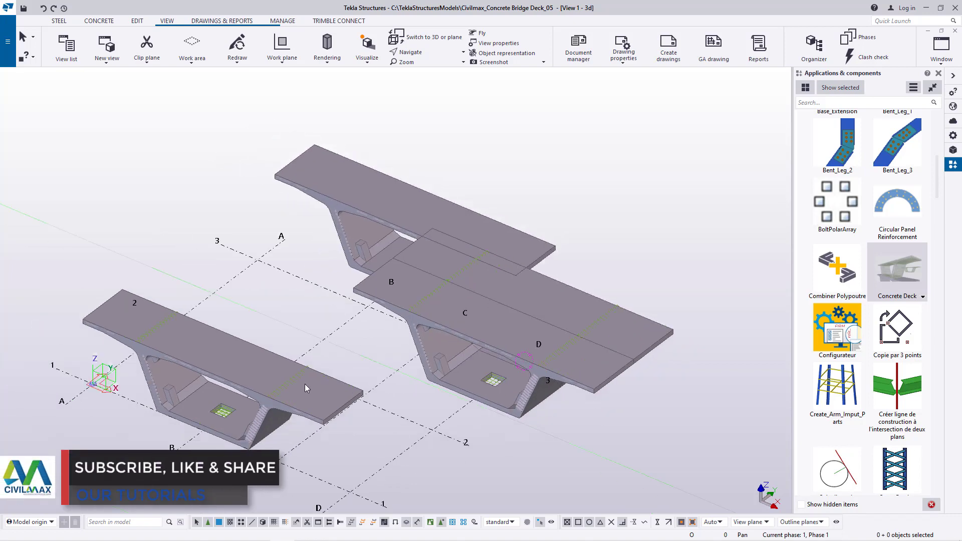
{"action": "scroll", "coordinate": [262, 425], "scroll_direction": "up", "scroll_amount": 3}
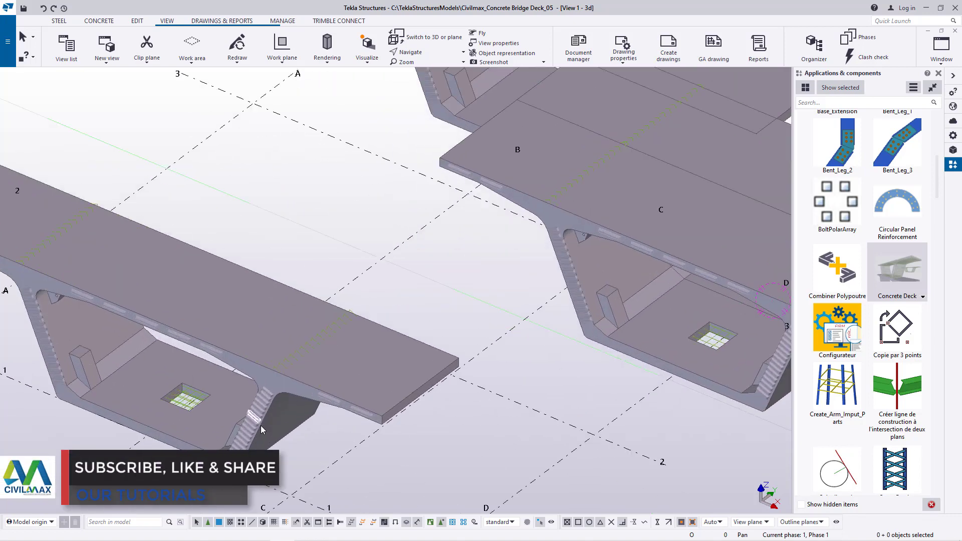